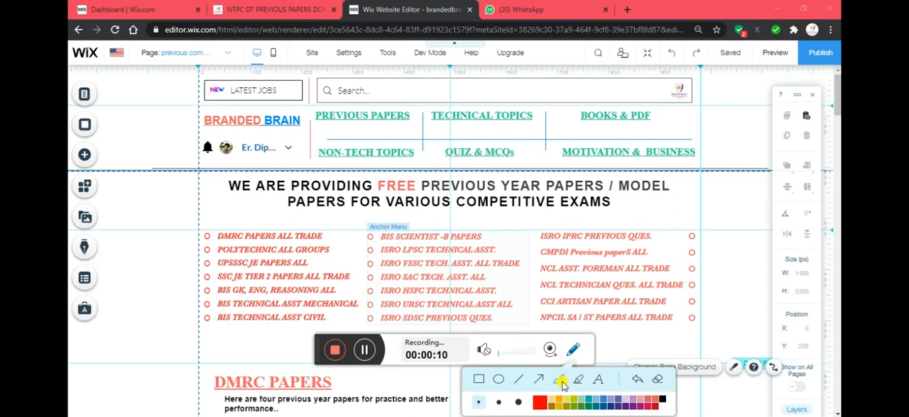
click(560, 382)
mouse_move(219, 199)
mouse_down()
mouse_move(273, 213)
mouse_move(688, 213)
mouse_move(678, 171)
mouse_move(454, 156)
mouse_move(259, 155)
mouse_move(228, 174)
mouse_move(222, 188)
mouse_up()
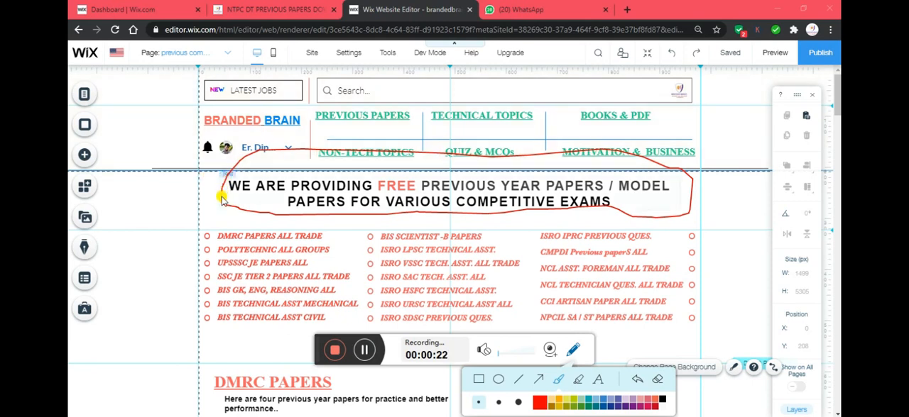
click(656, 381)
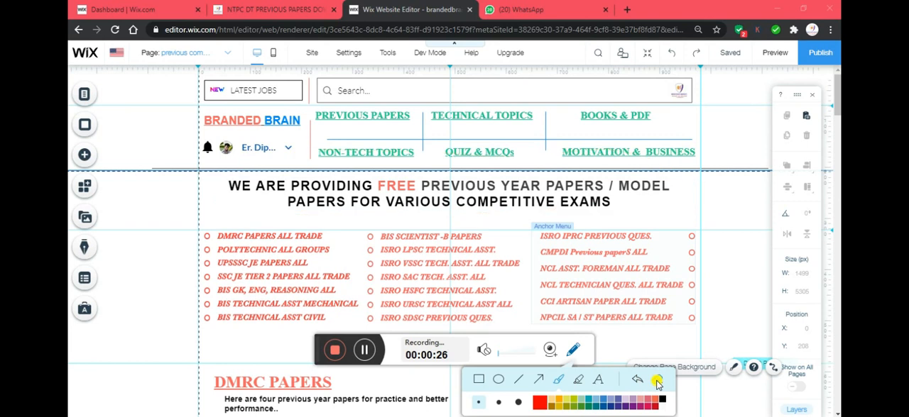
click(572, 351)
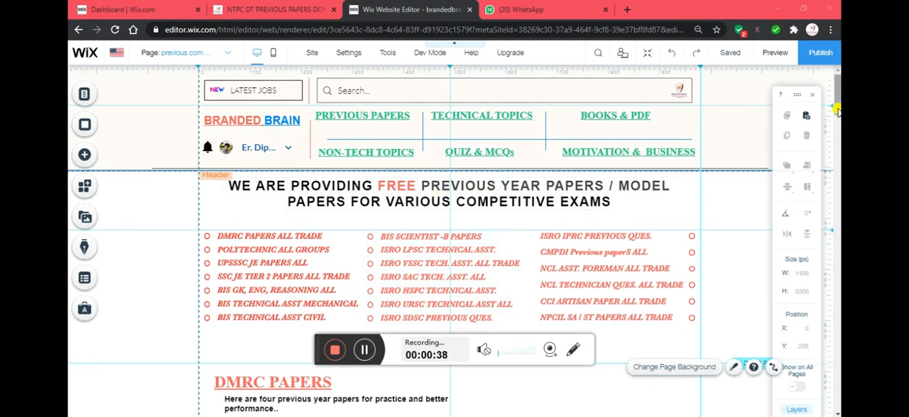
Step: Look through the exam paper sections and their anchors from the page heading down to the NTPC DT papers
drag(837, 110, 836, 292)
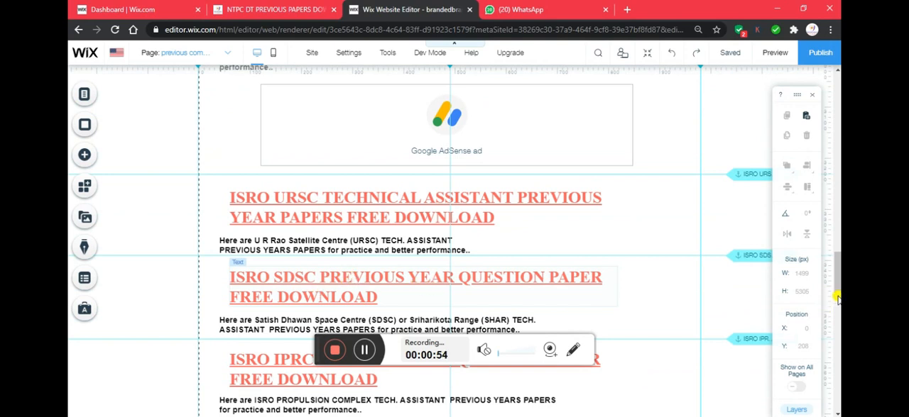
drag(837, 284, 837, 95)
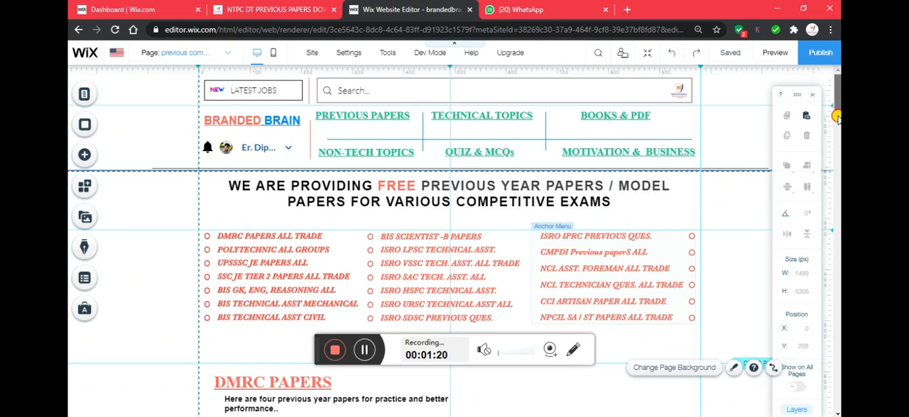
scroll(836, 135, down, 4)
scroll(836, 172, down, 7)
drag(834, 227, 836, 395)
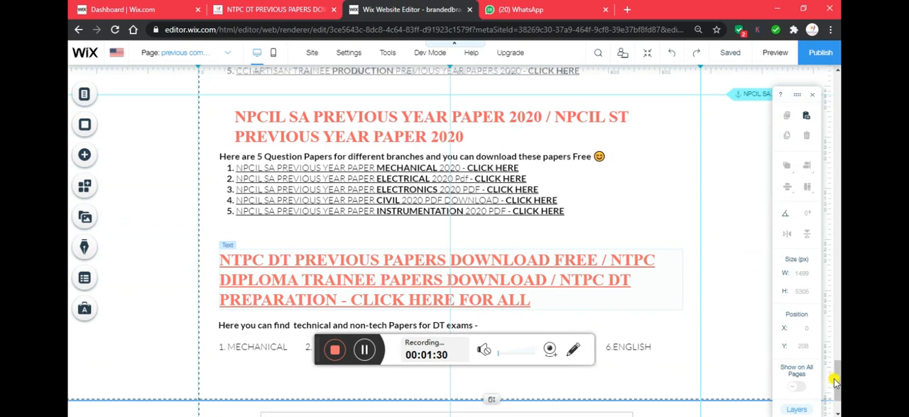
drag(835, 379, 837, 98)
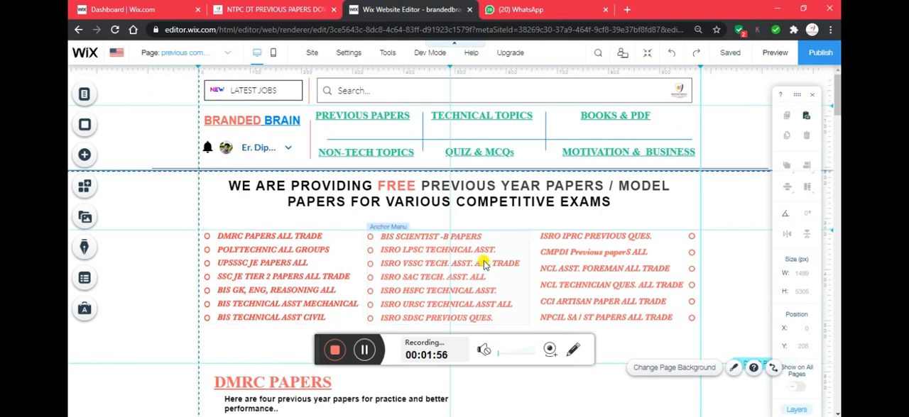
Step: Check how the page's heading and DMRC section are laid out in the mobile editor, and return to the desktop editor
click(274, 59)
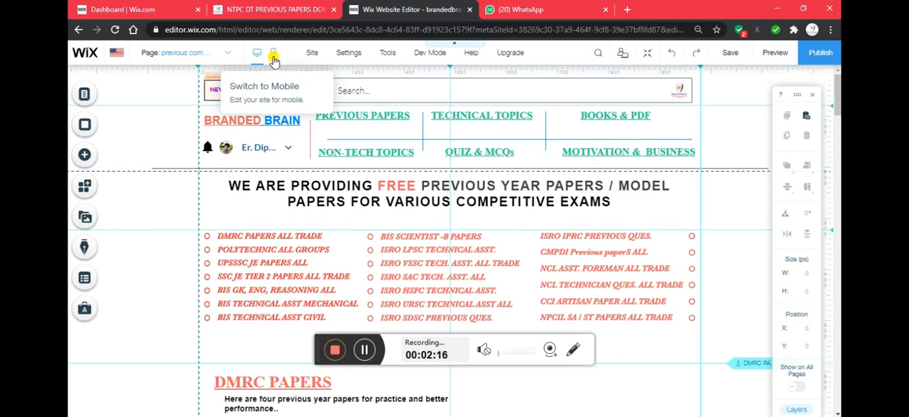
click(273, 58)
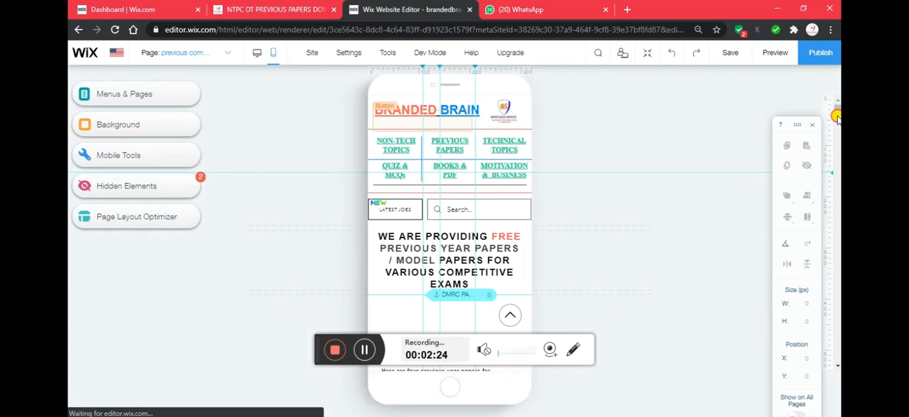
drag(836, 117, 837, 127)
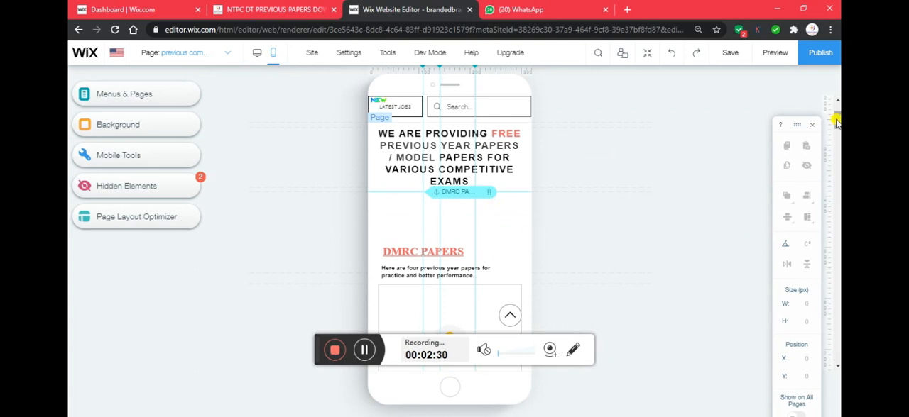
drag(836, 122, 837, 125)
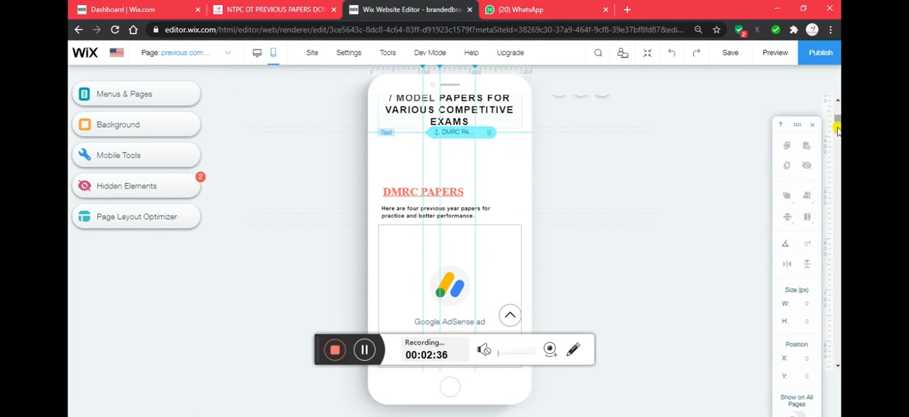
drag(836, 127, 835, 105)
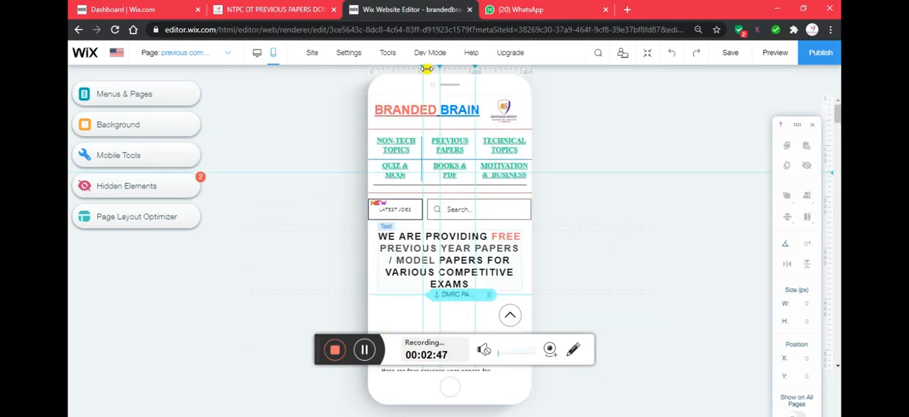
click(257, 58)
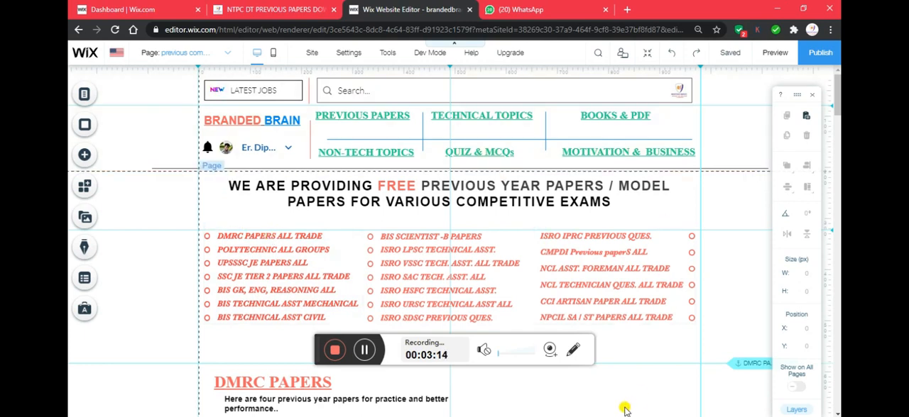
Step: Delete the three anchor menus listing the exam papers below the page heading
click(506, 271)
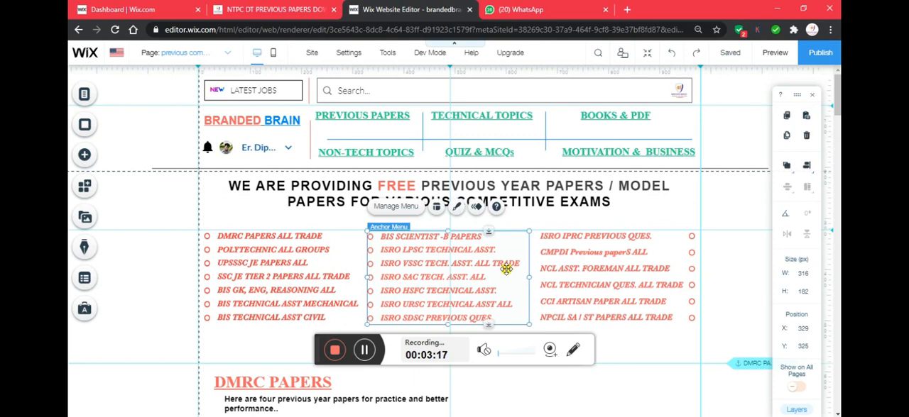
click(314, 269)
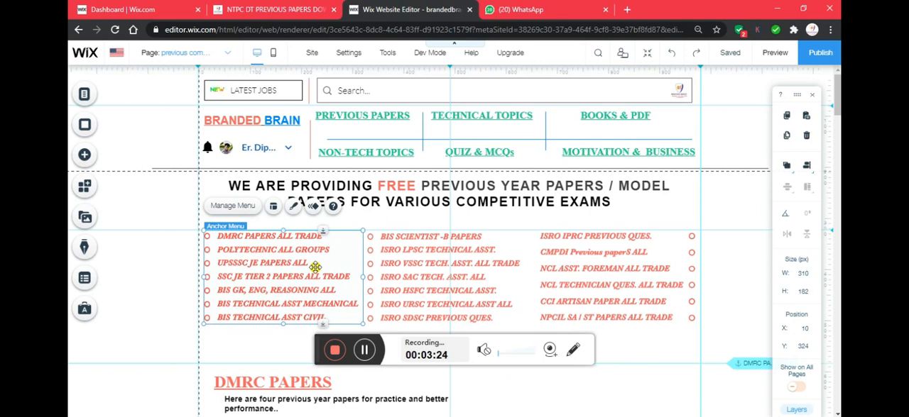
key(Delete)
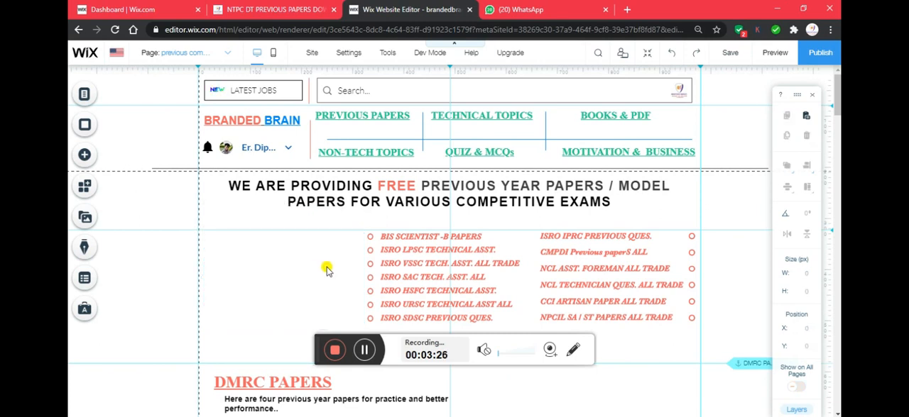
click(444, 266)
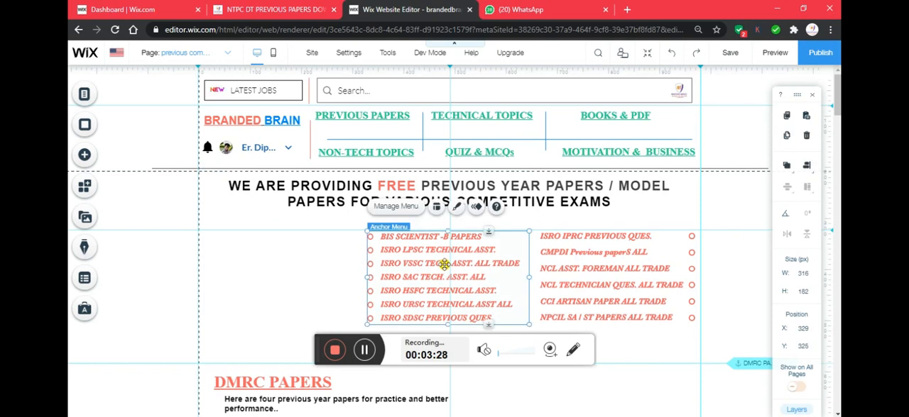
key(Delete)
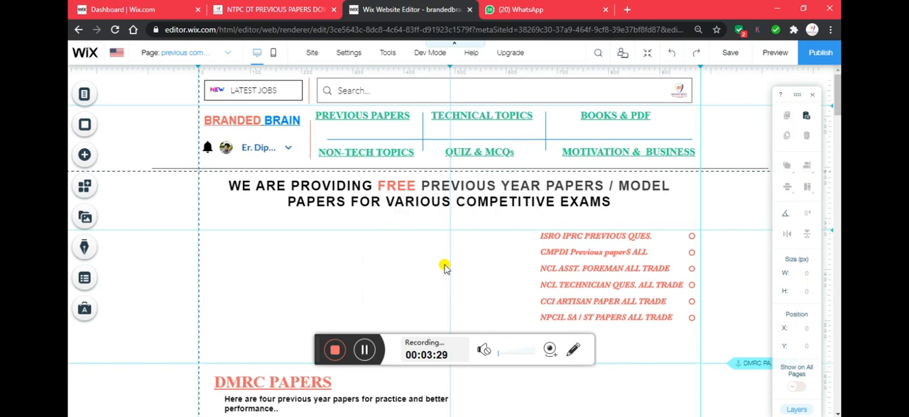
click(600, 287)
key(Delete)
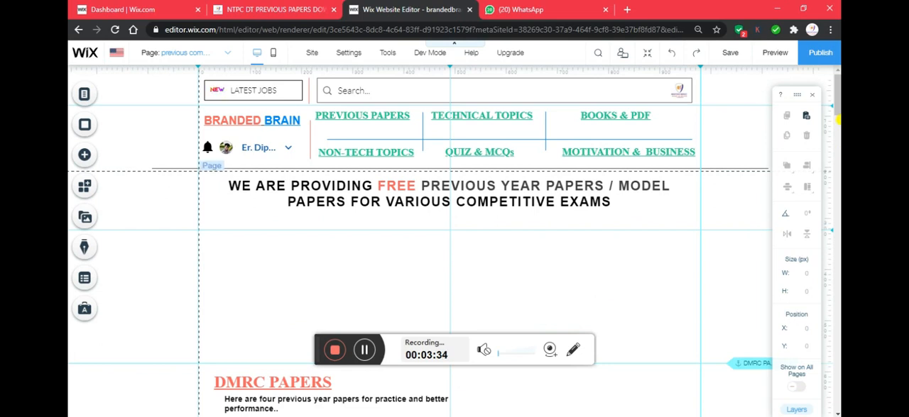
Step: Examine the anchors placed beside the paper sections and find the Anchor element among the menu elements that can be added
drag(837, 113, 837, 151)
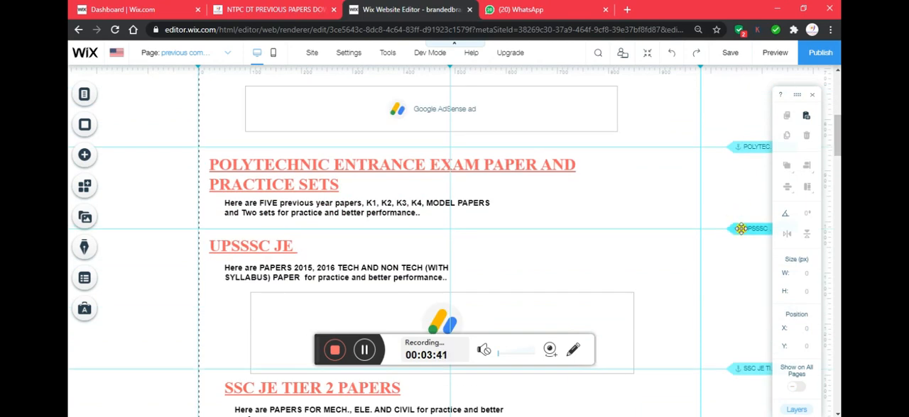
drag(837, 154, 832, 190)
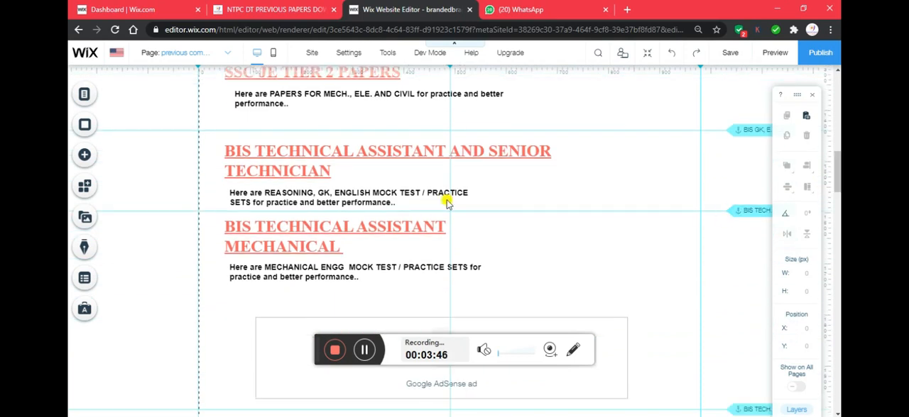
click(88, 158)
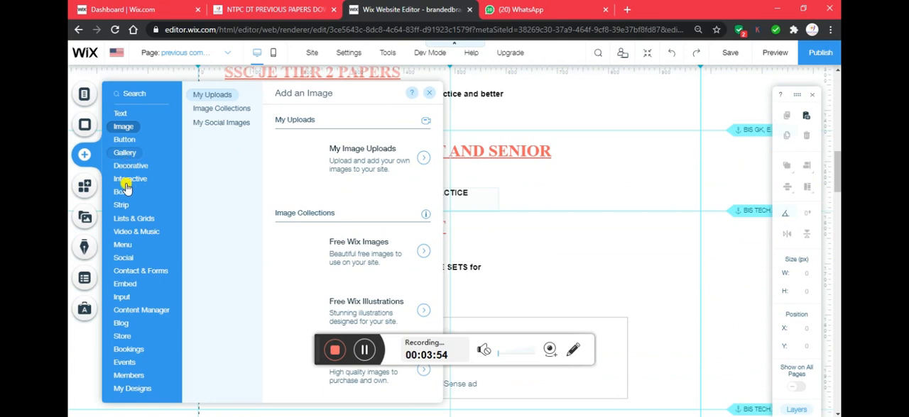
mouse_move(124, 181)
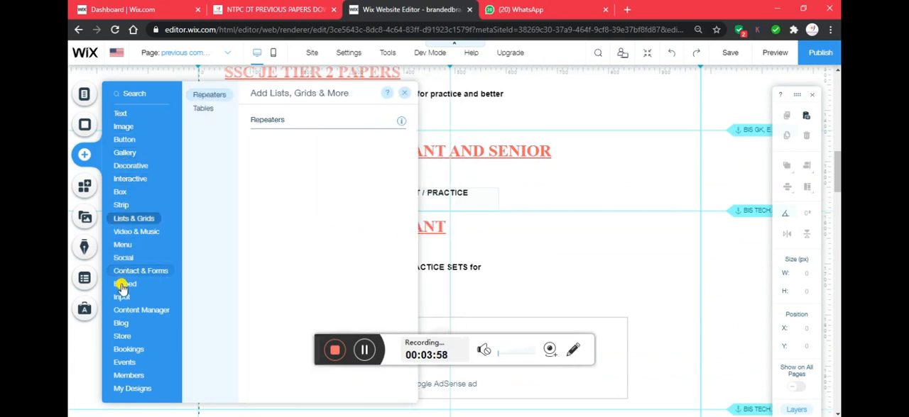
mouse_move(122, 285)
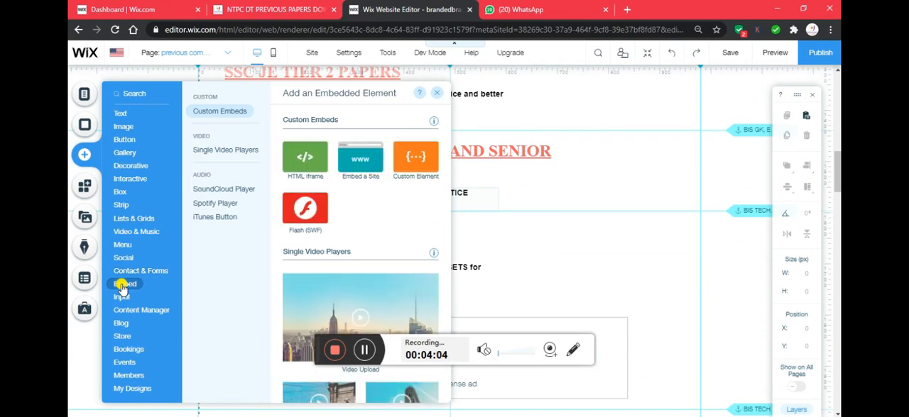
click(362, 350)
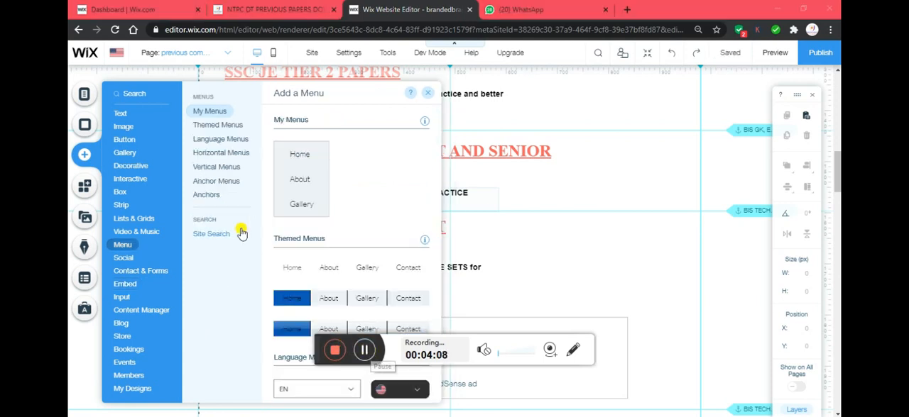
click(124, 248)
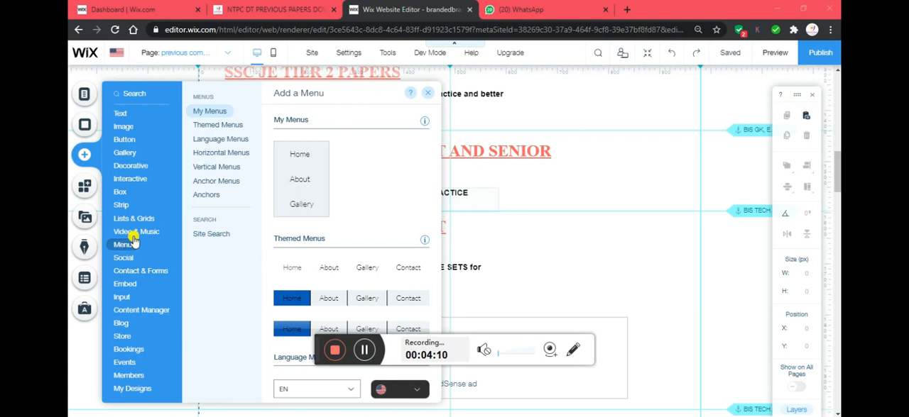
click(203, 196)
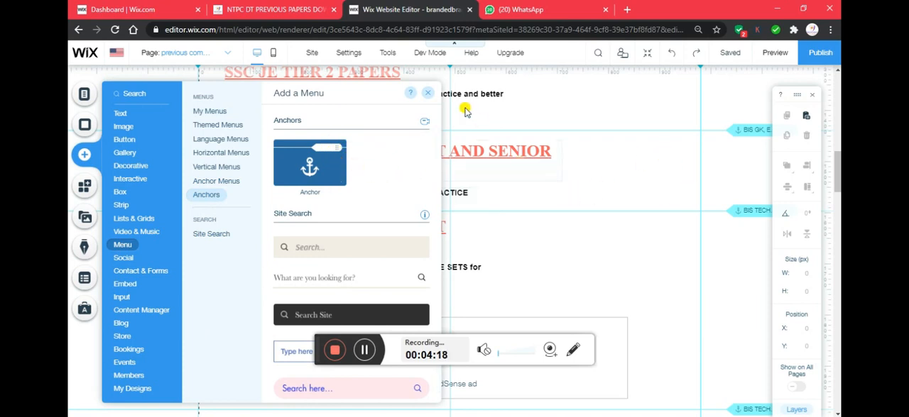
click(429, 96)
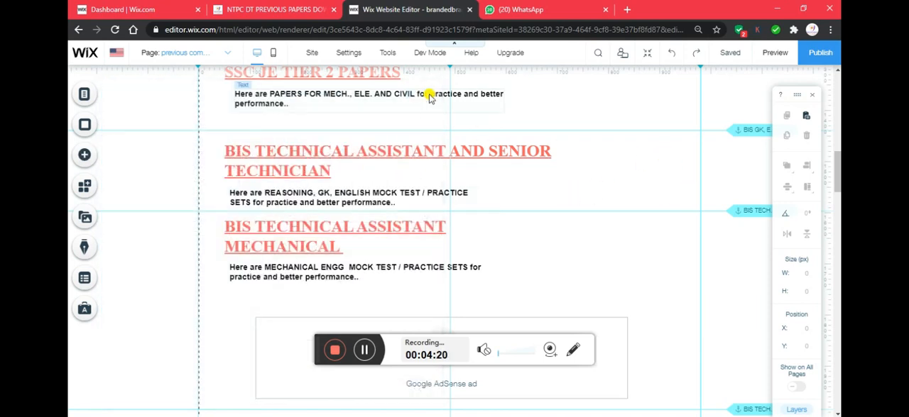
Step: Add a Heading 1 themed text to the blank area below the page heading and position it at about X 30, Y 322
drag(837, 185, 834, 117)
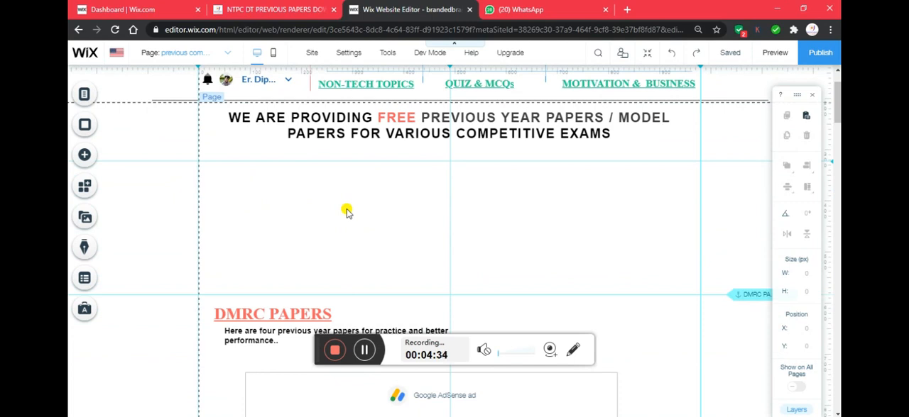
click(83, 157)
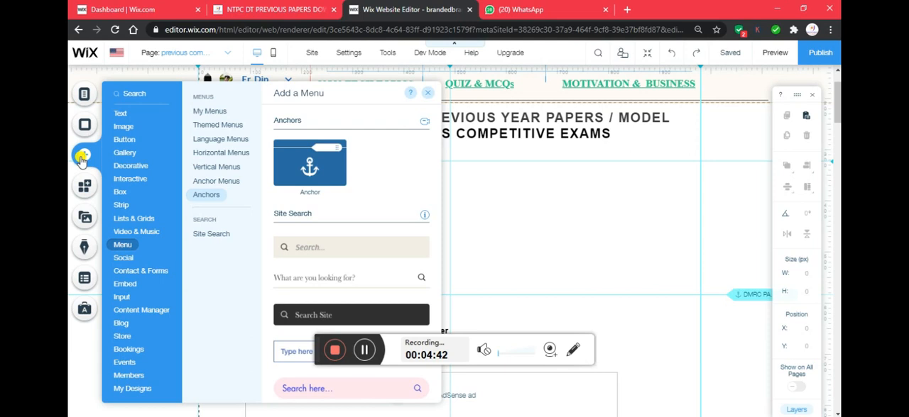
click(121, 115)
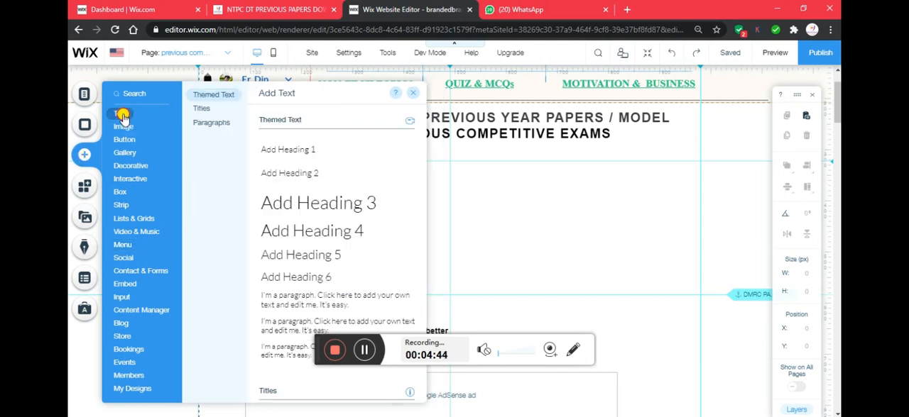
click(211, 122)
click(215, 97)
click(205, 106)
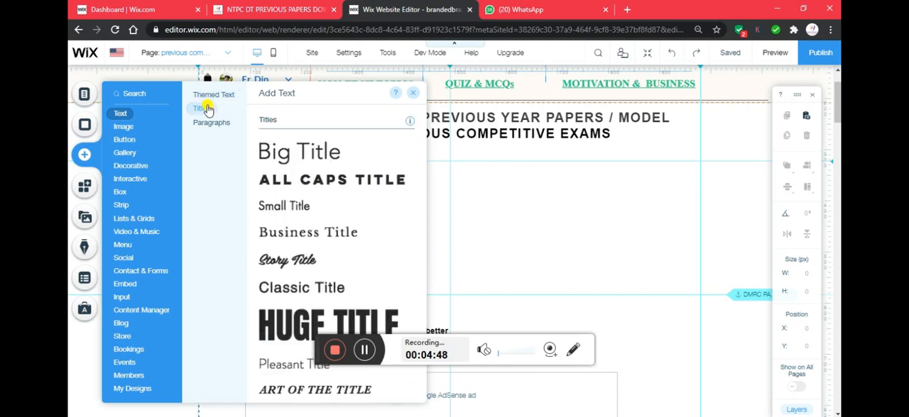
click(206, 96)
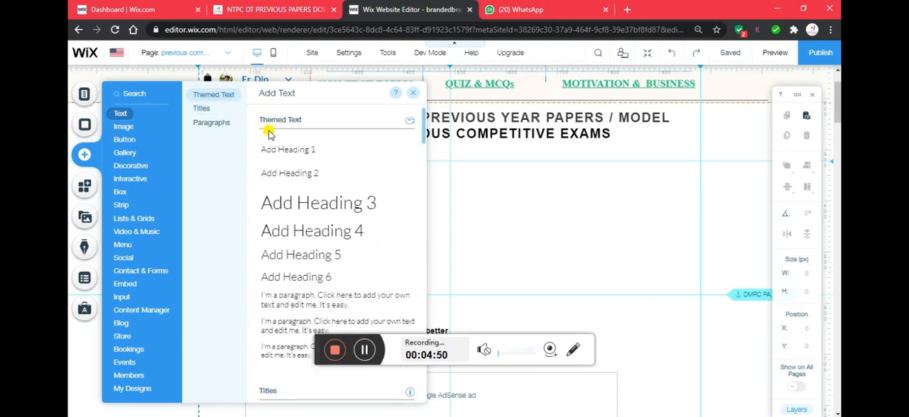
drag(284, 151, 497, 203)
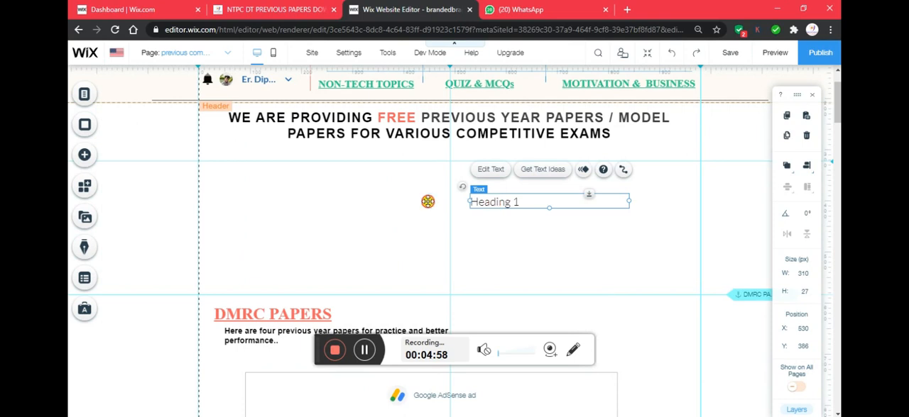
drag(398, 190, 237, 173)
drag(312, 168, 265, 166)
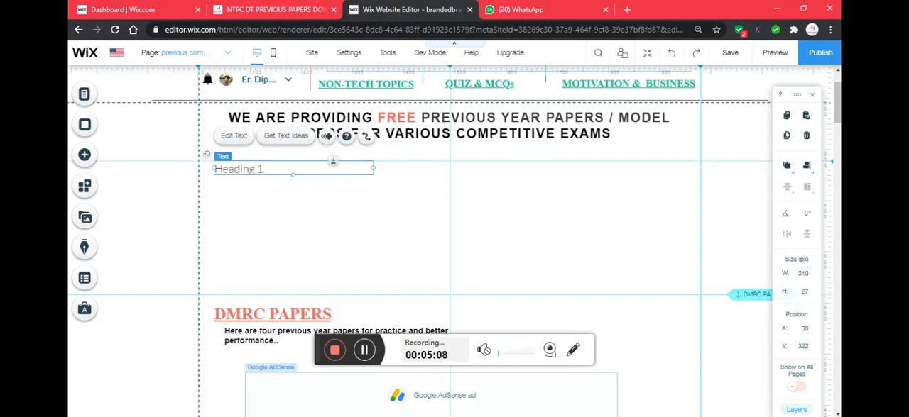
Step: Switch to the ANCHOR file in Notepad and copy entries 1 to 7, from DMRC PAPERS ALL TRADE to BIS TECHNICAL ASST CIVIL
click(286, 416)
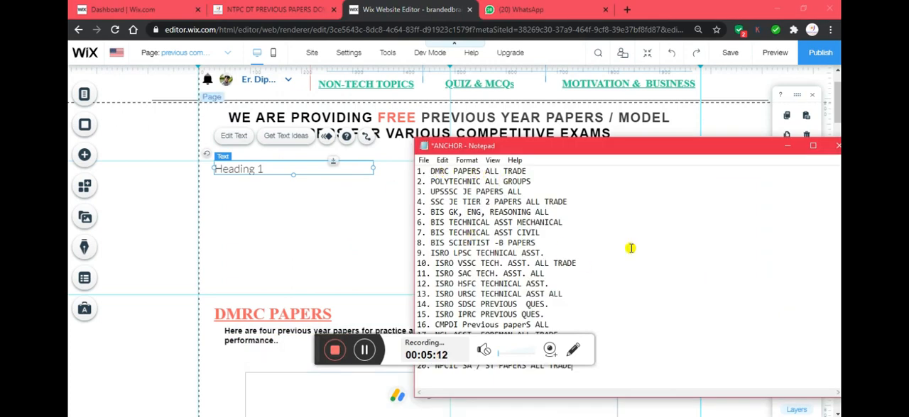
drag(316, 356, 306, 396)
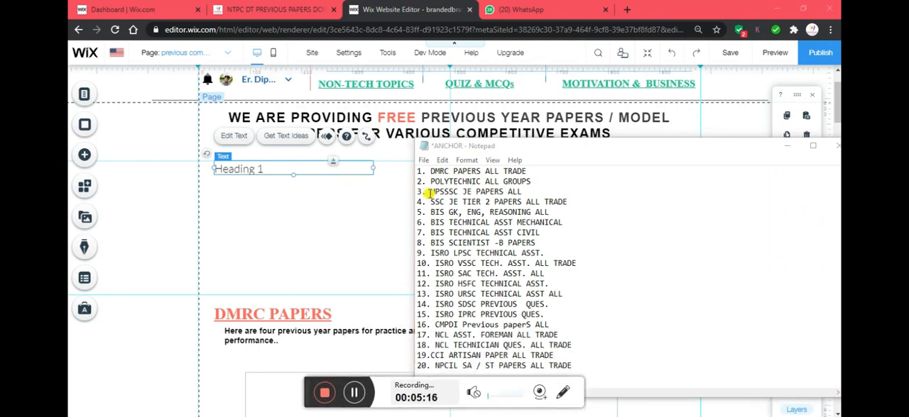
click(417, 172)
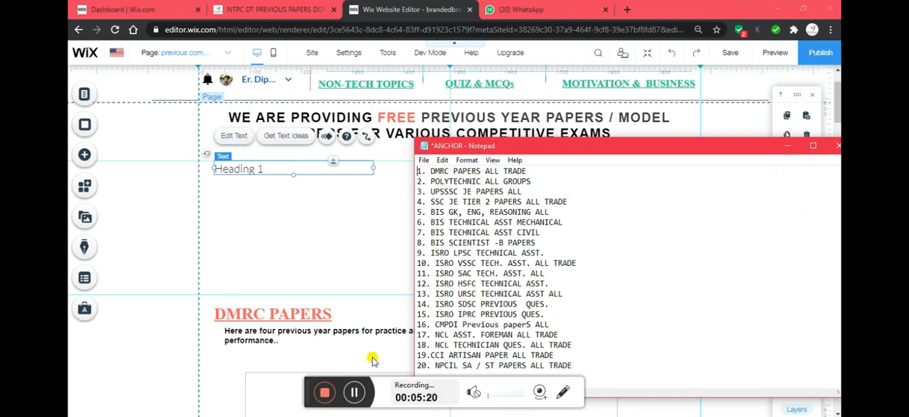
click(308, 395)
drag(309, 396, 302, 399)
drag(418, 168, 557, 231)
key(ctrl+c)
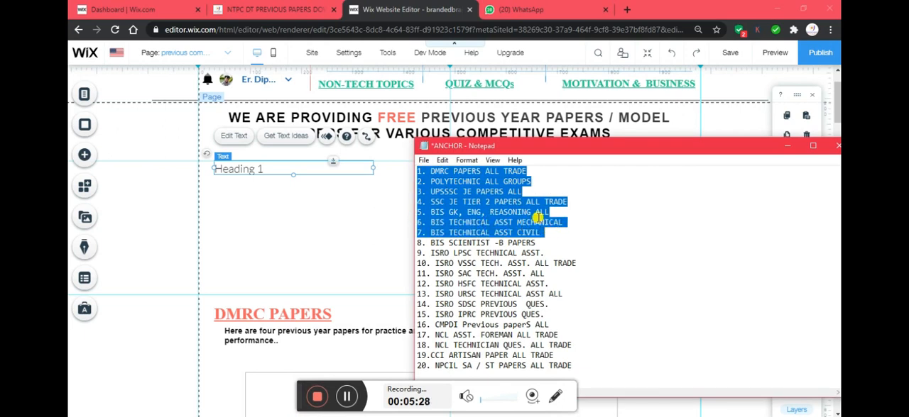
Step: Back in the Wix editor, replace the Heading 1 placeholder text with the seven copied list entries
click(260, 169)
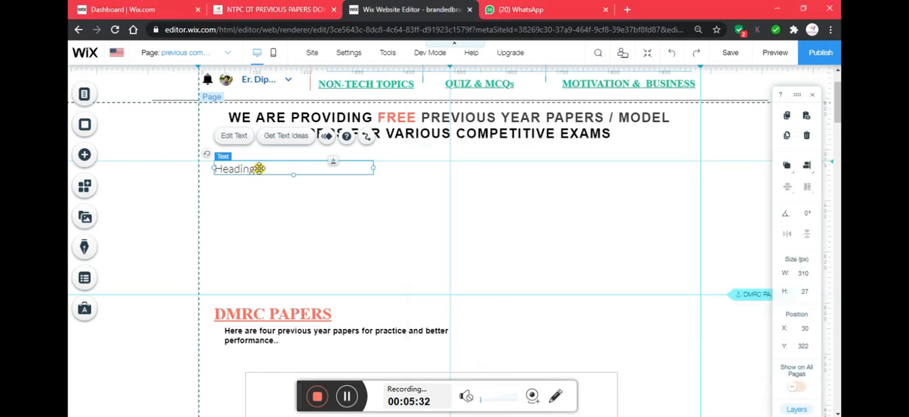
double_click(260, 168)
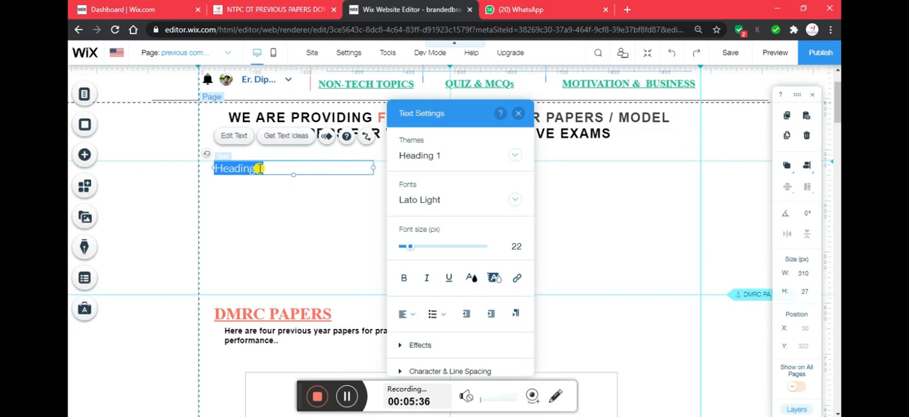
key(ctrl+v)
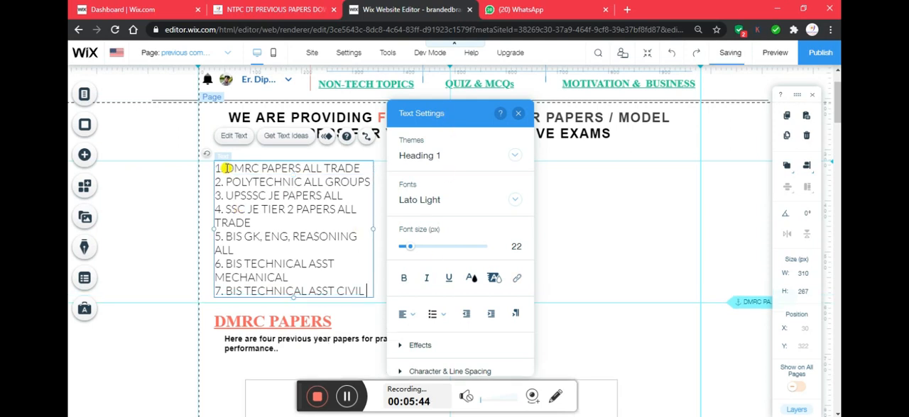
Step: Try to set the font size of the pasted exam paper list to 21 px
drag(224, 168, 366, 295)
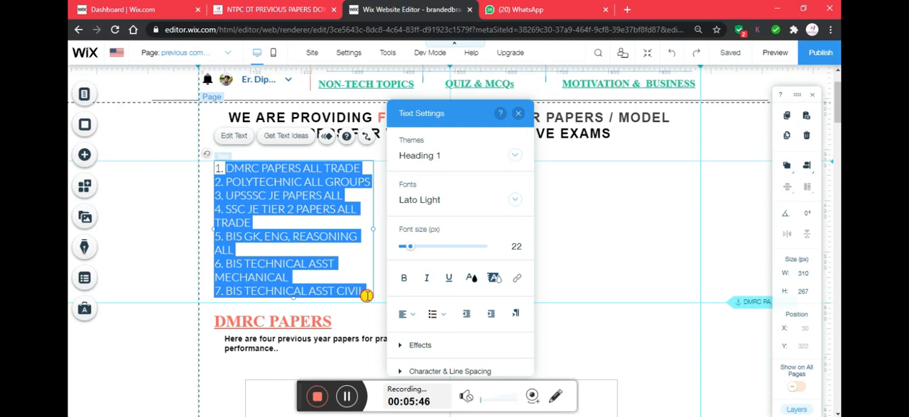
click(516, 247)
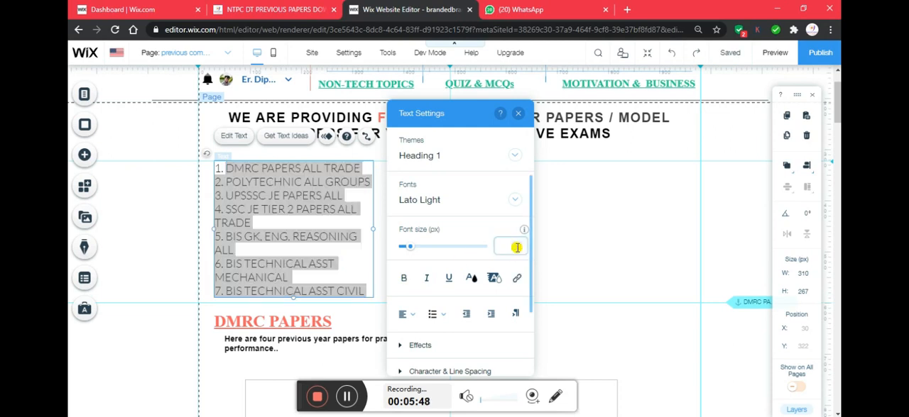
text(21)
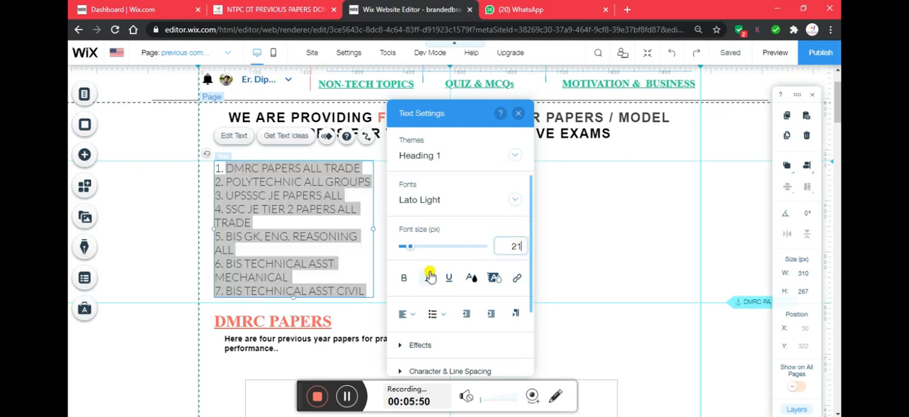
click(579, 186)
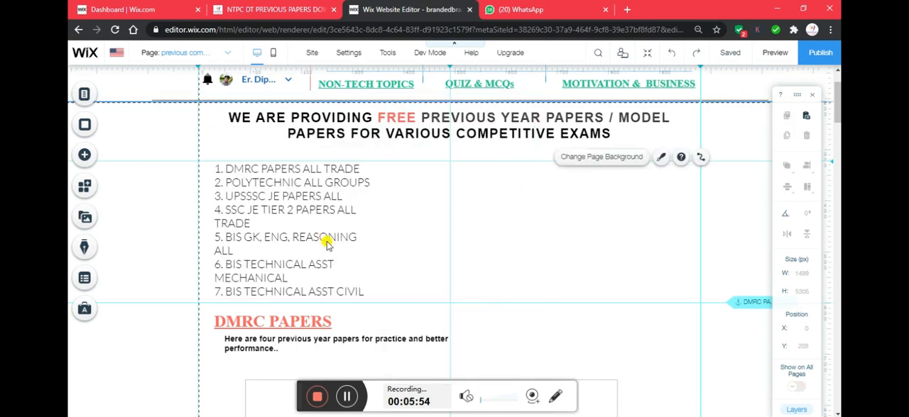
Step: Set the whole exam paper list to a font size of 17 px and make it bold
click(228, 166)
double_click(228, 165)
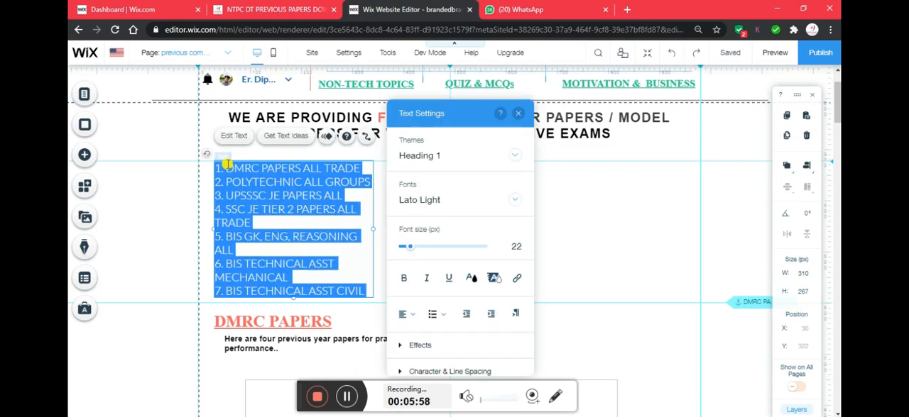
click(511, 248)
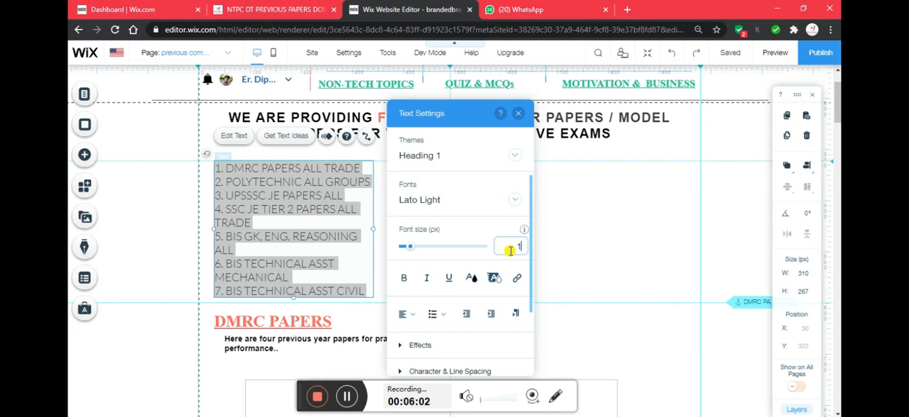
text(17)
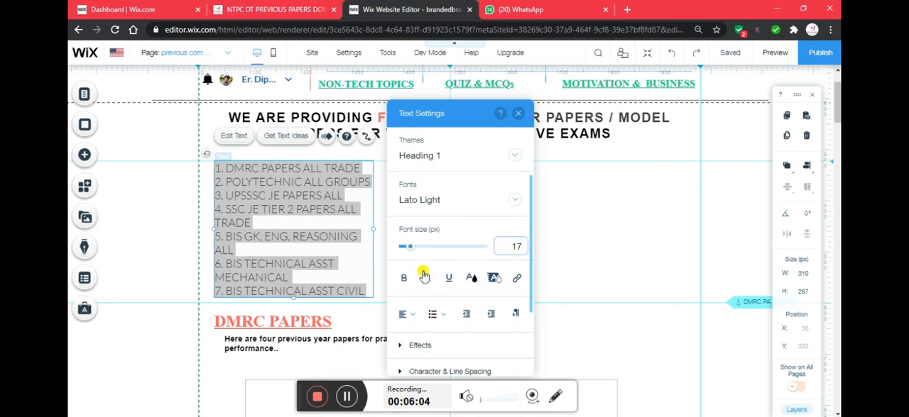
click(403, 278)
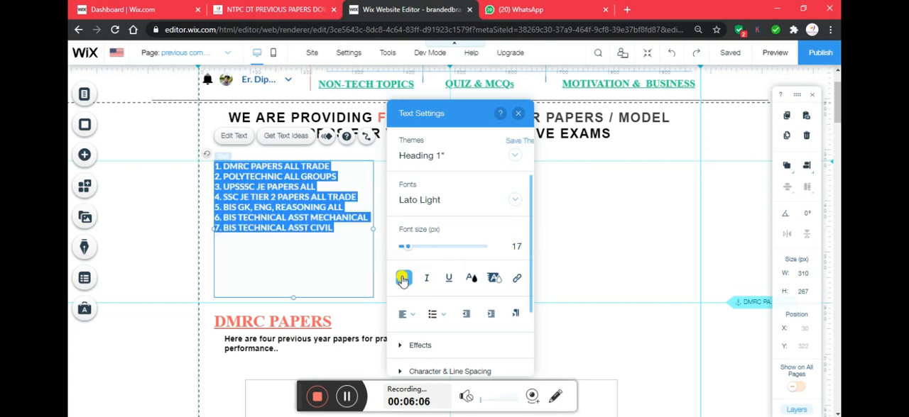
click(515, 249)
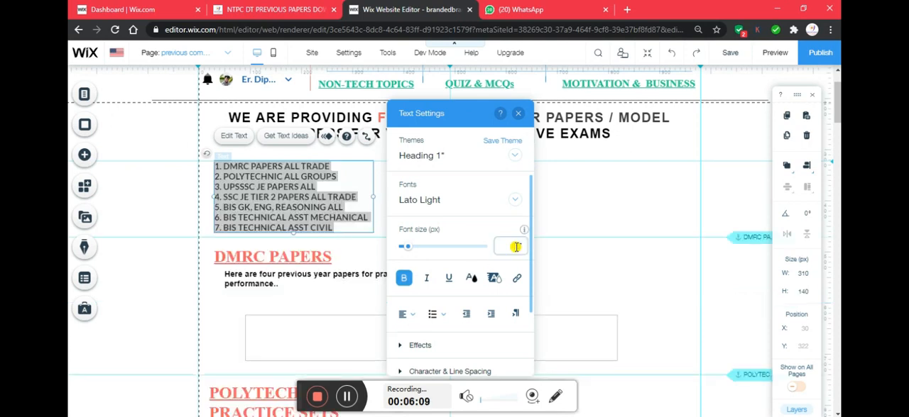
click(615, 206)
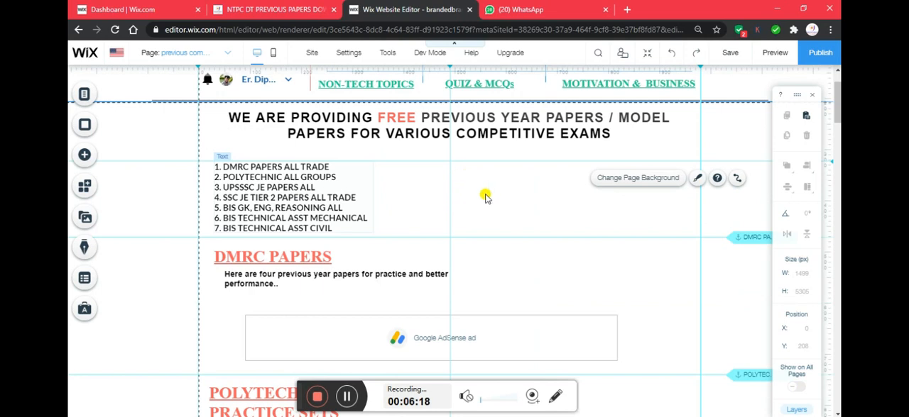
Step: Link the words DMRC PAPERS ALL TRADE in entry 1 to the DMRC PAPERS ALL TRADE anchor on the previous competitive exam papers page
click(280, 178)
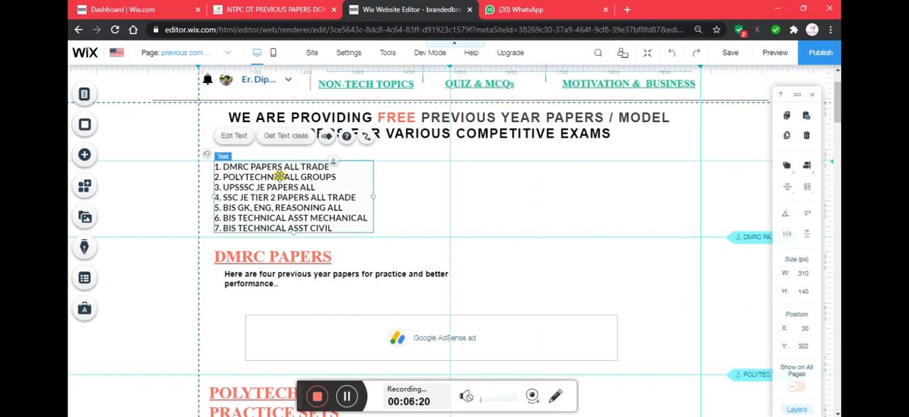
double_click(225, 169)
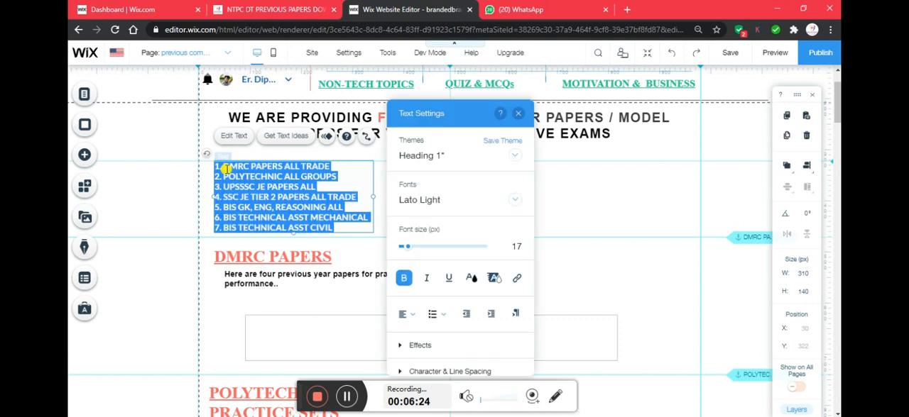
click(225, 168)
drag(223, 166, 333, 166)
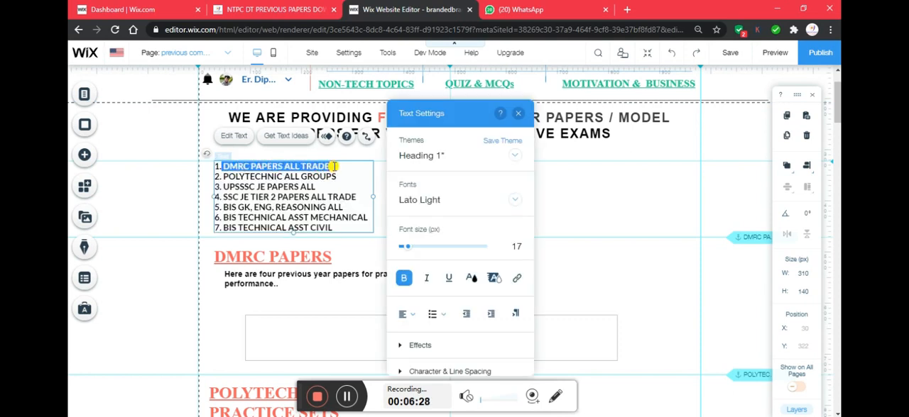
click(519, 281)
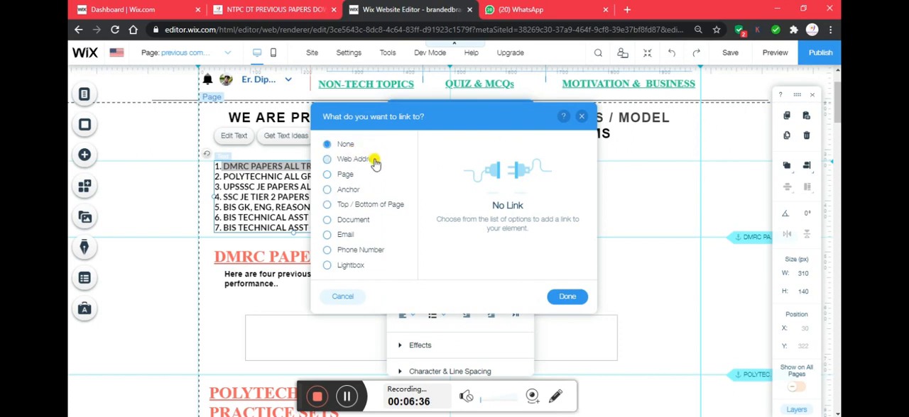
click(327, 192)
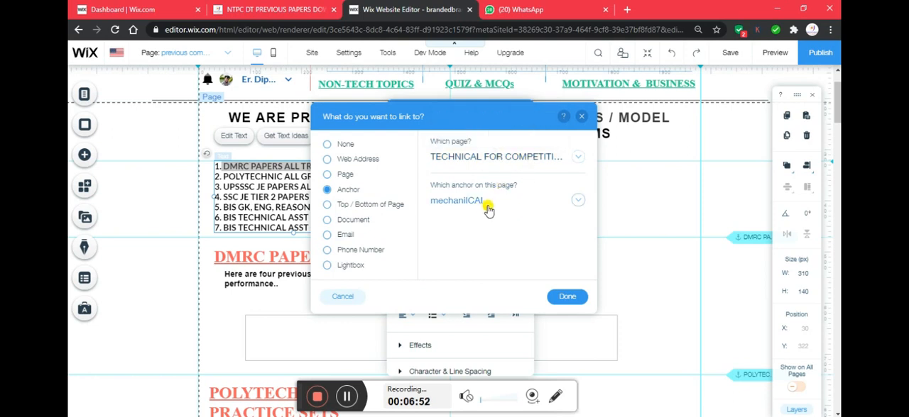
click(579, 158)
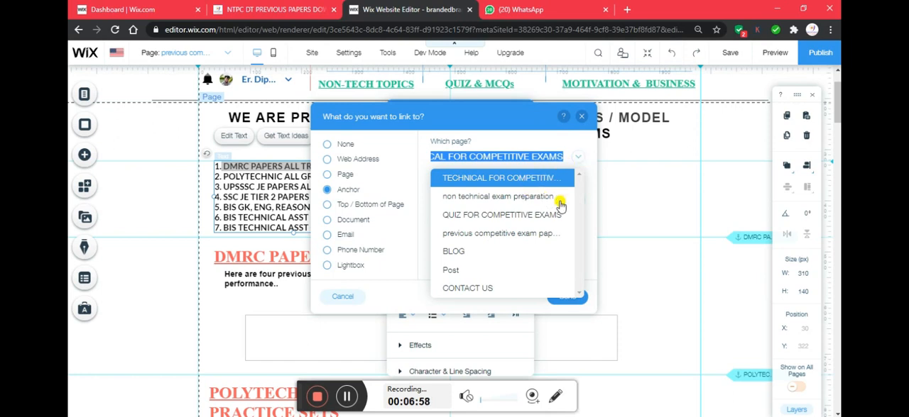
click(506, 234)
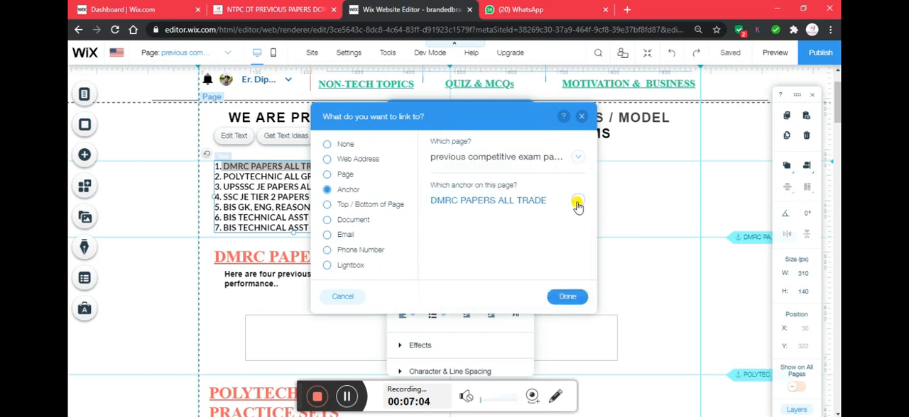
click(577, 205)
click(513, 224)
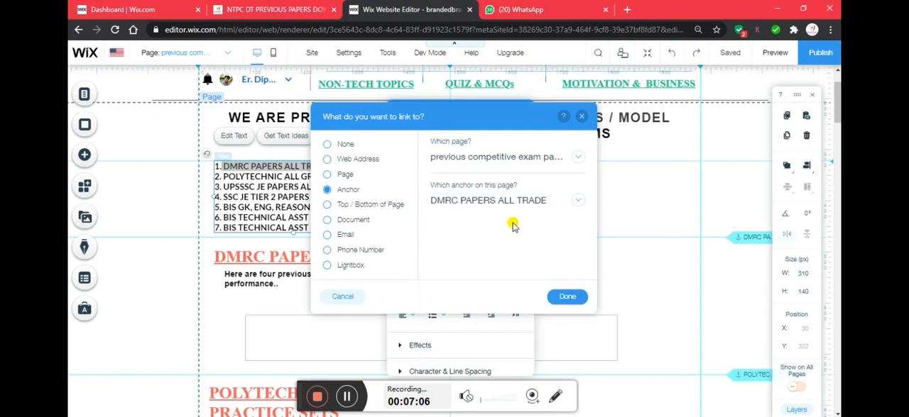
click(563, 298)
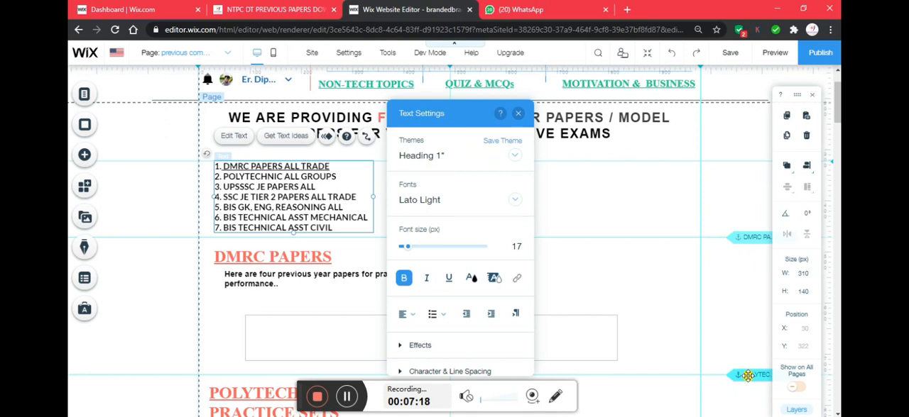
Step: Check the name of the anchor above the DMRC PAPERS section in its settings
click(754, 238)
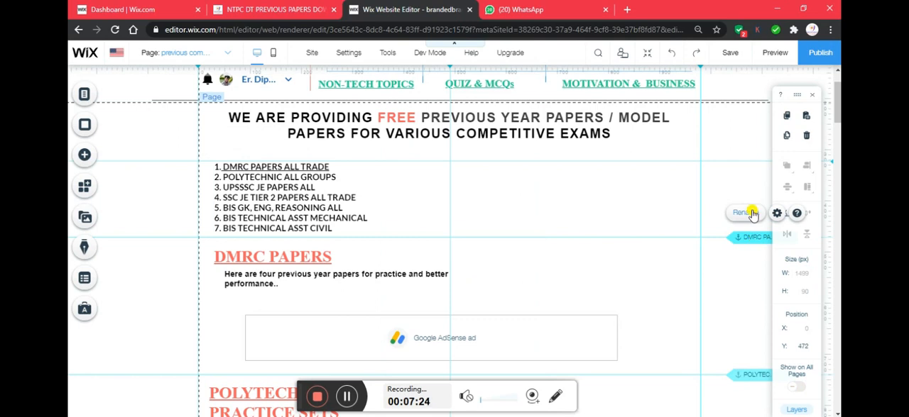
click(776, 213)
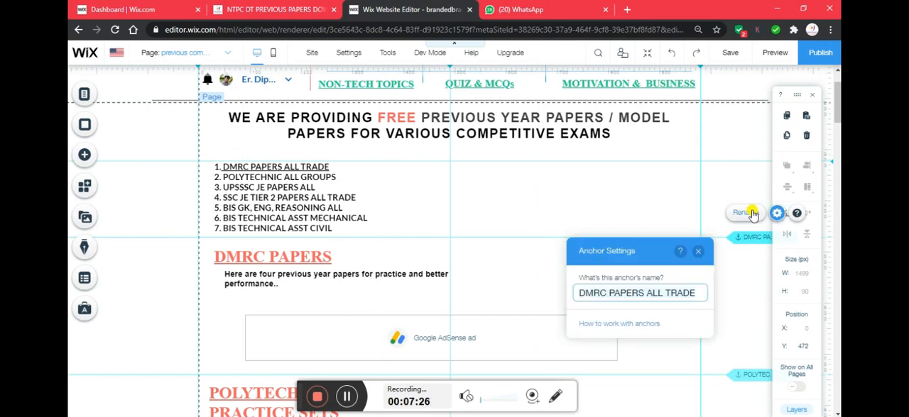
click(721, 304)
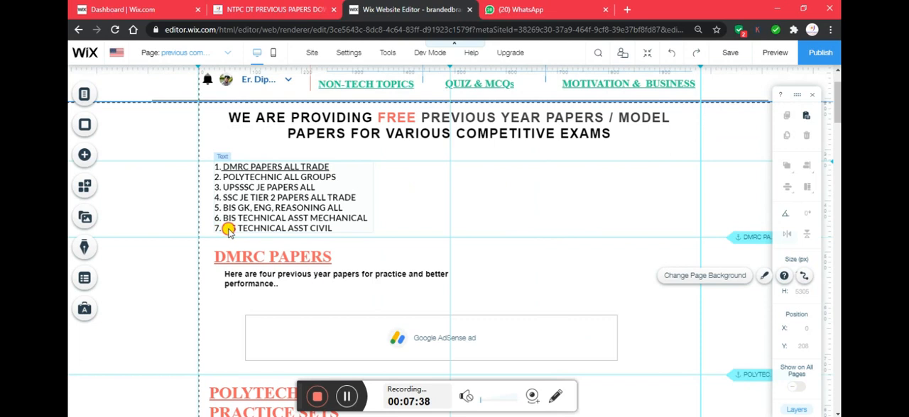
Step: Link the words BIS TECHNICAL ASST CIVIL in entry 7 to the BIS TECHNICAL ASST CIVIL anchor on the previous competitive exam papers page
click(228, 230)
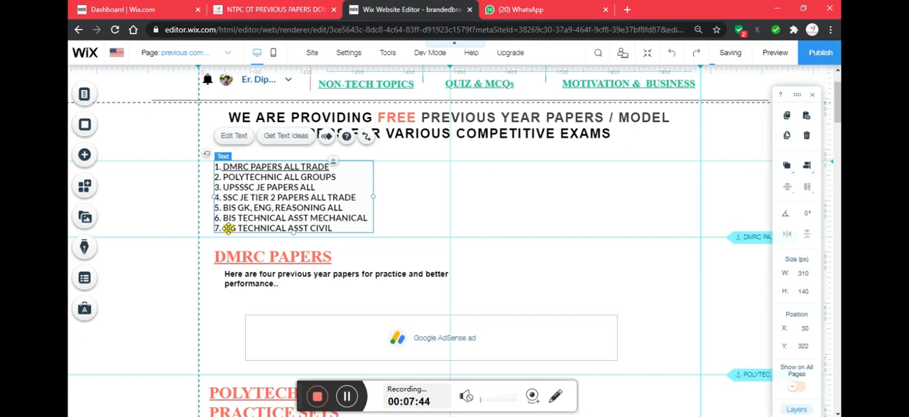
click(228, 229)
click(228, 229)
click(228, 229)
double_click(227, 229)
click(261, 226)
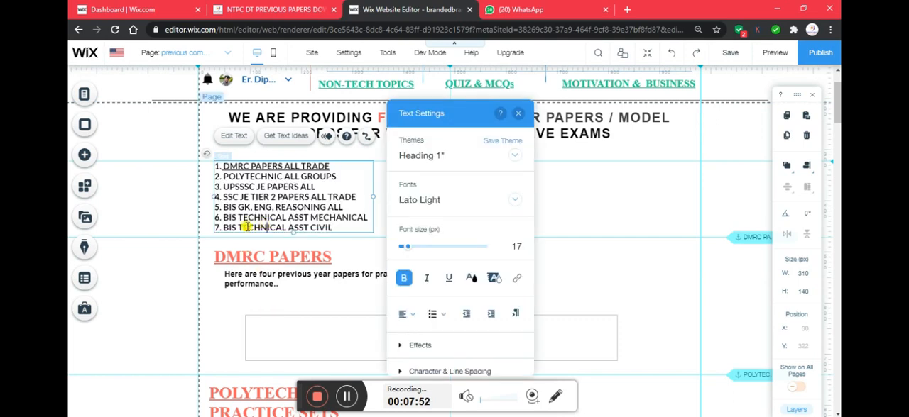
drag(223, 227, 360, 229)
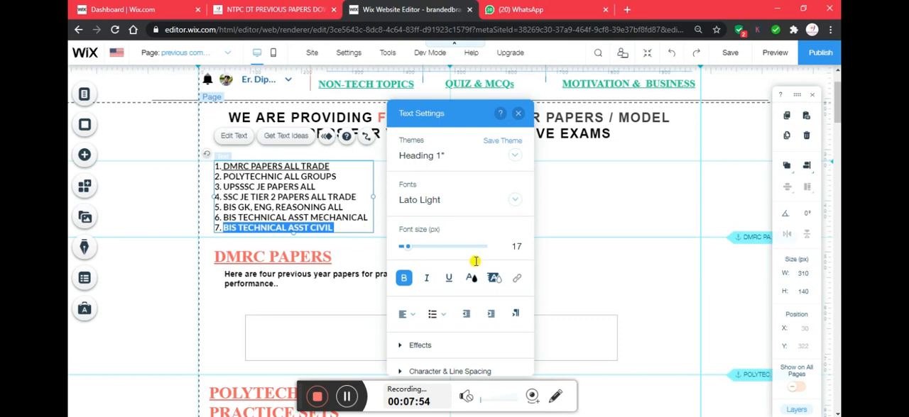
click(519, 282)
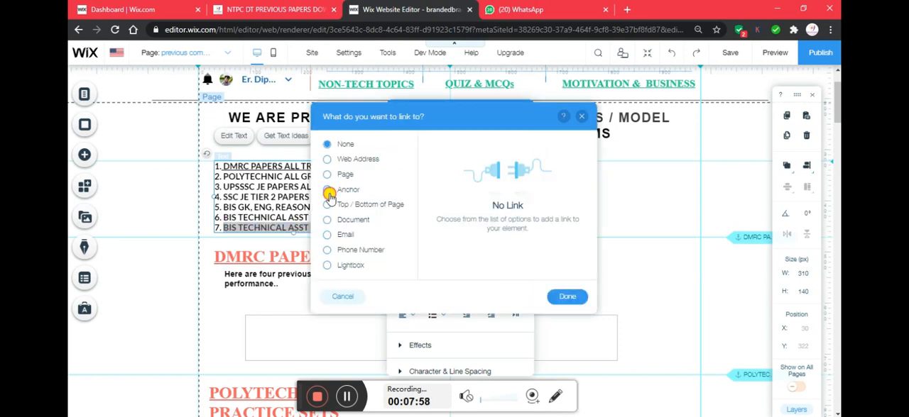
click(328, 193)
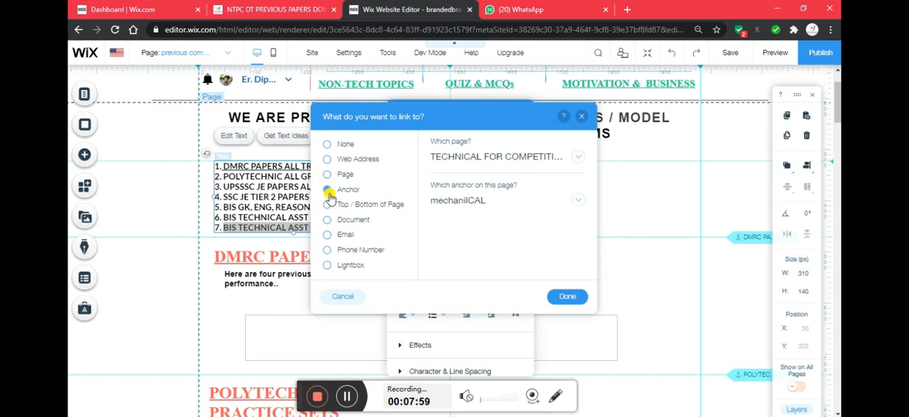
click(576, 162)
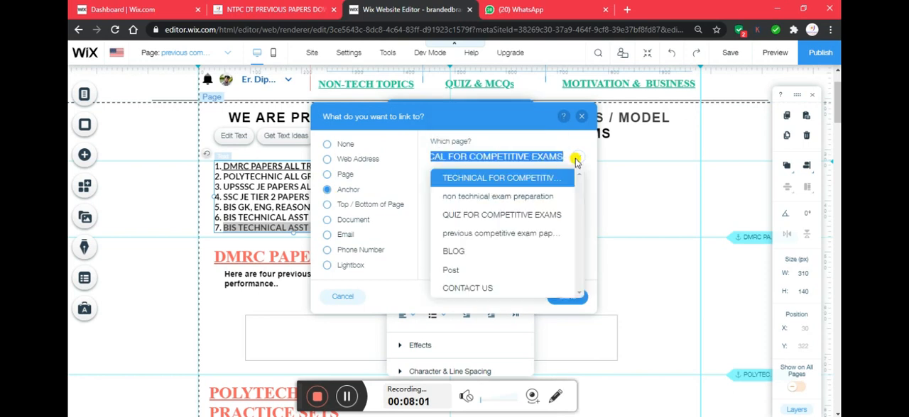
click(460, 237)
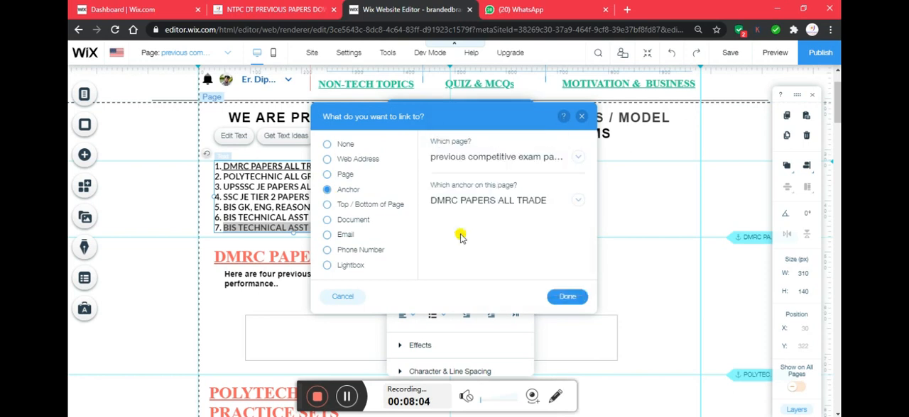
click(575, 202)
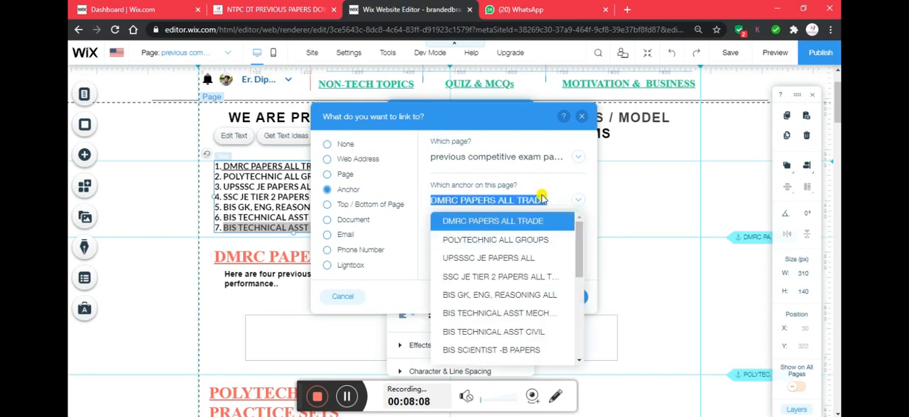
drag(576, 244, 579, 258)
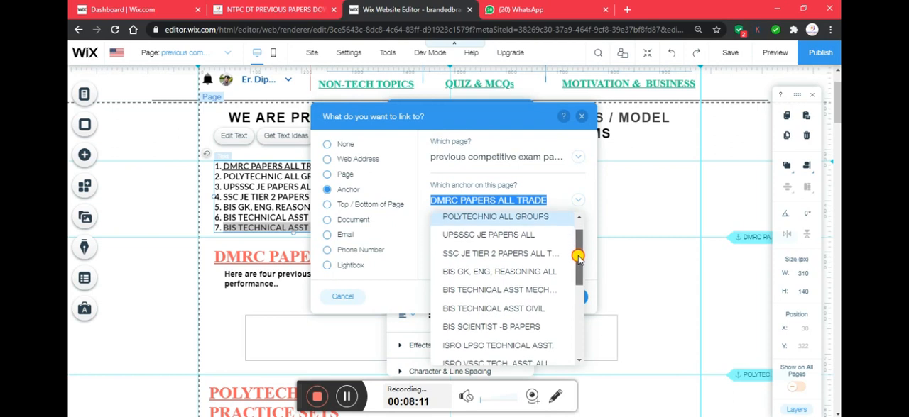
click(487, 309)
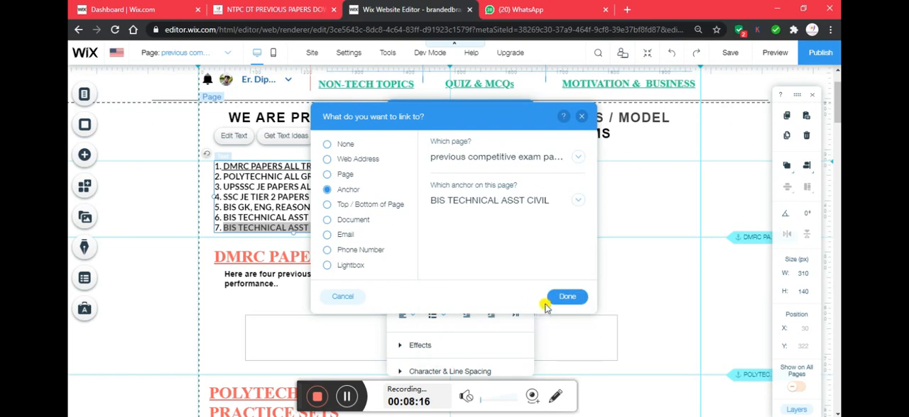
drag(489, 118, 595, 123)
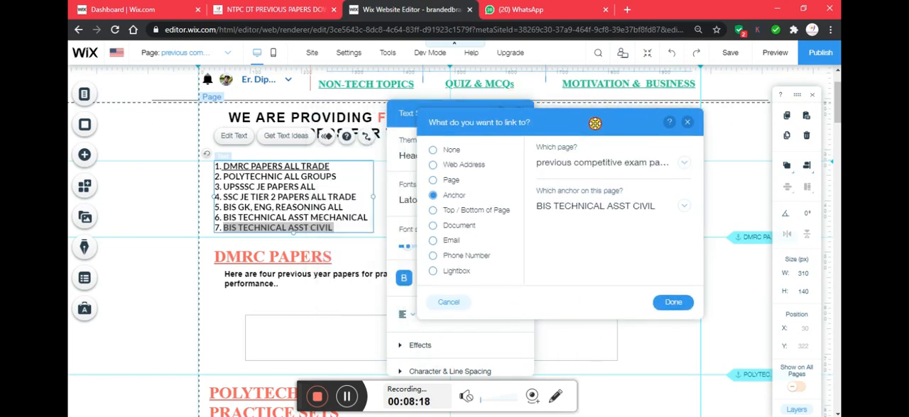
click(677, 304)
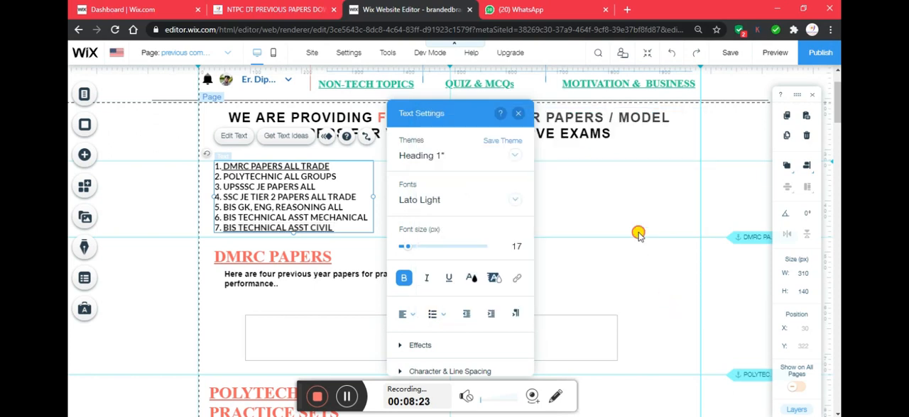
click(638, 236)
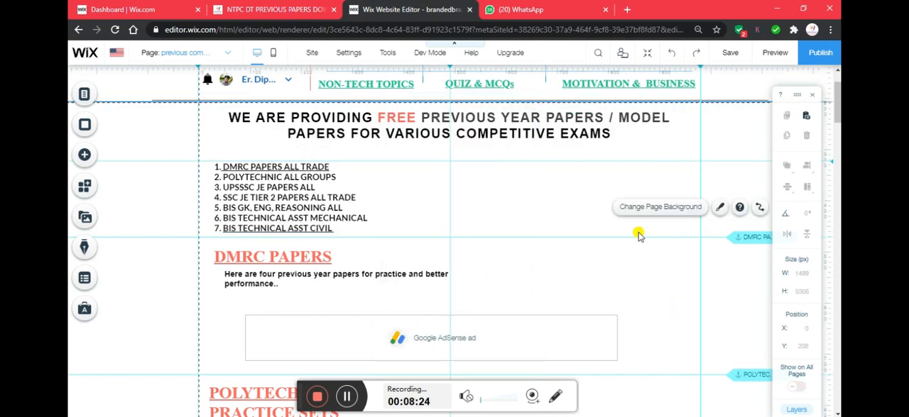
Step: Preview the site and test the BIS TECHNICAL ASST CIVIL link in the exam paper list
click(784, 61)
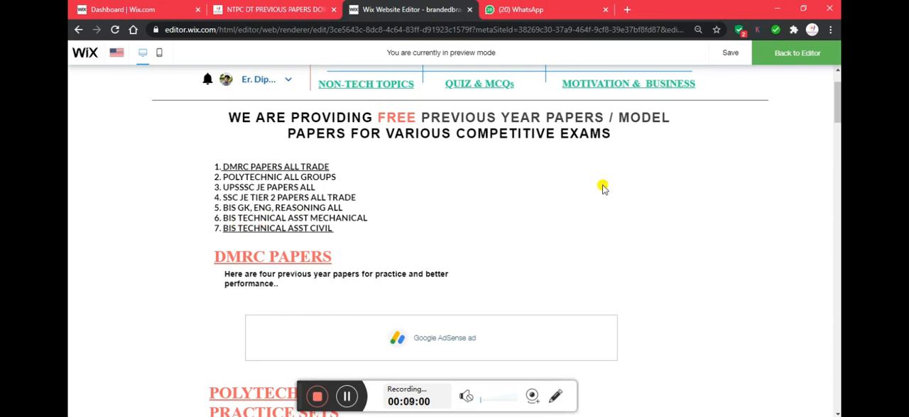
click(321, 228)
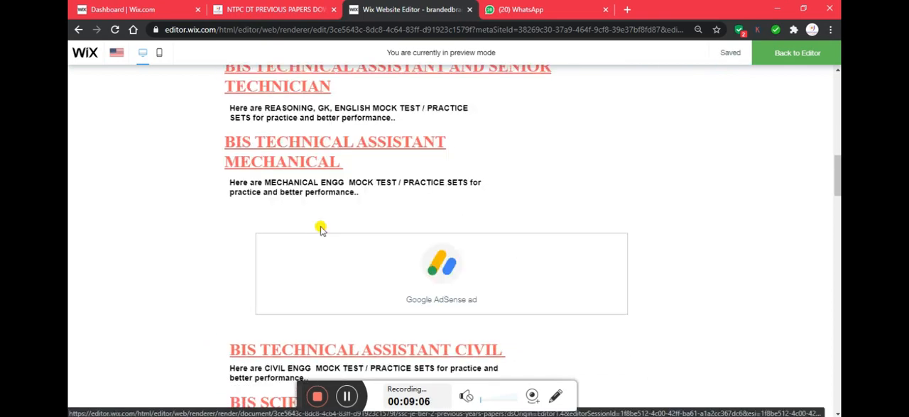
scroll(321, 229, down, 4)
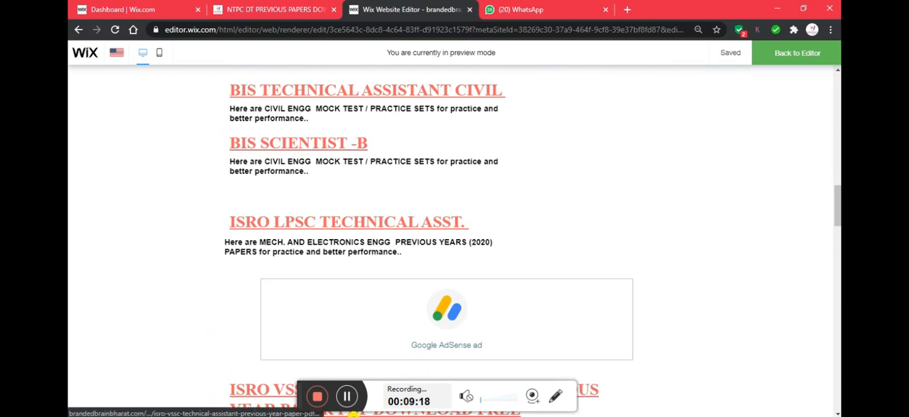
click(347, 397)
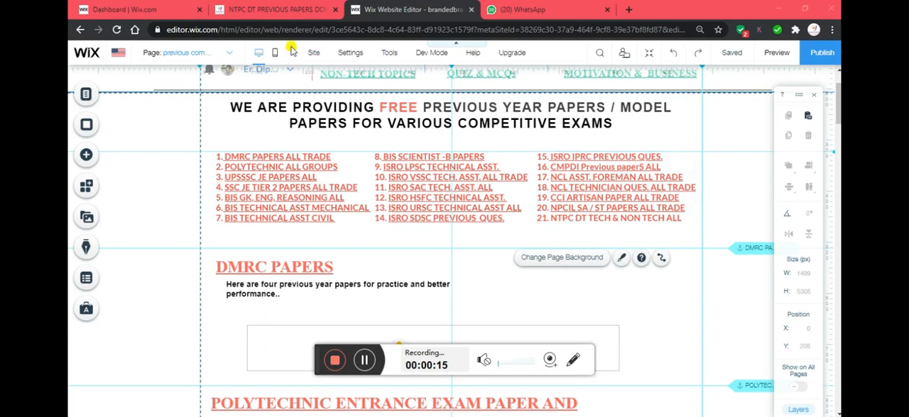
Step: Switch to the mobile version of the page and review the layout of the numbered exam paper list from entry 1 to 21
click(276, 61)
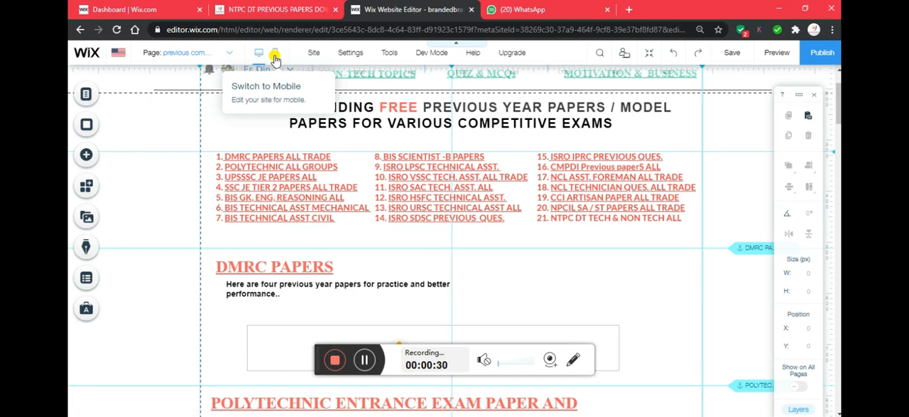
click(275, 59)
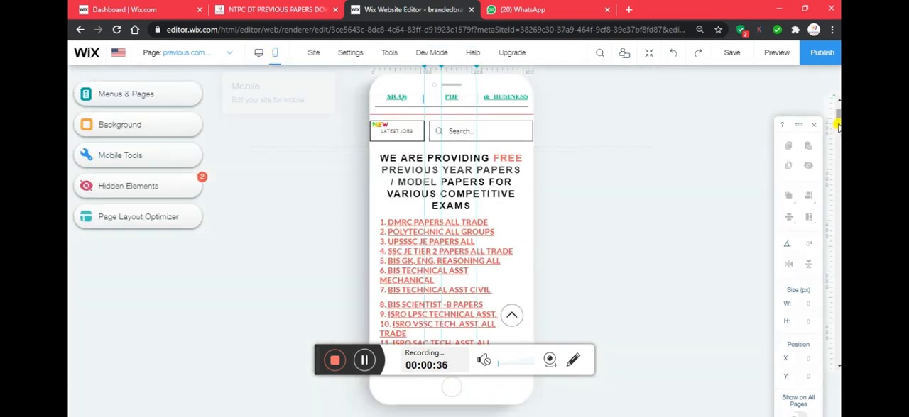
mouse_move(837, 127)
mouse_down()
mouse_move(837, 144)
mouse_move(837, 130)
mouse_up()
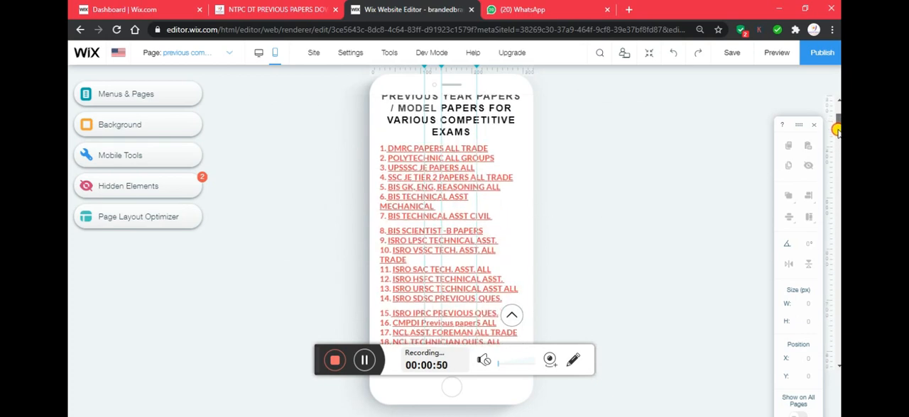
drag(837, 131, 837, 133)
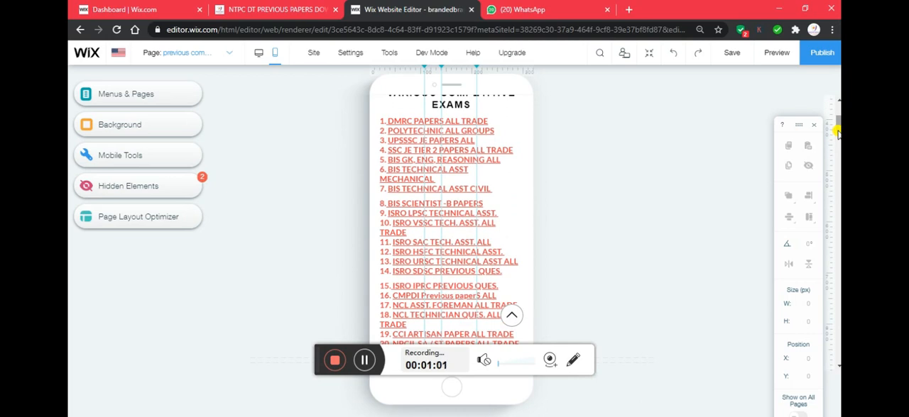
drag(838, 132, 838, 132)
scroll(510, 220, down, 1)
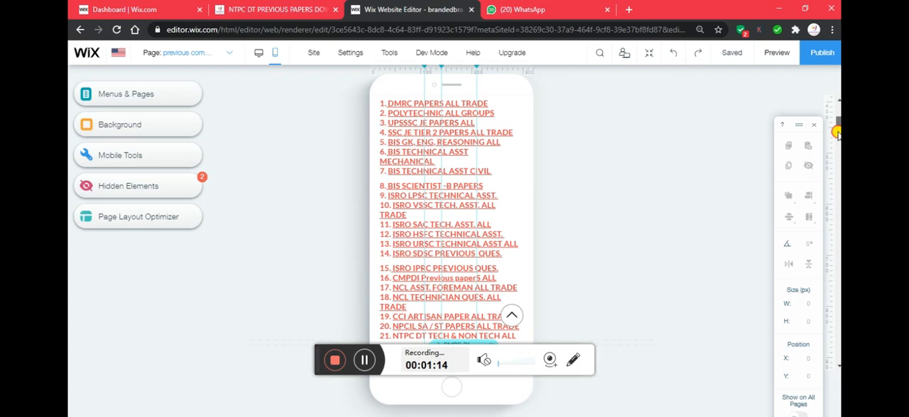
drag(836, 137, 836, 137)
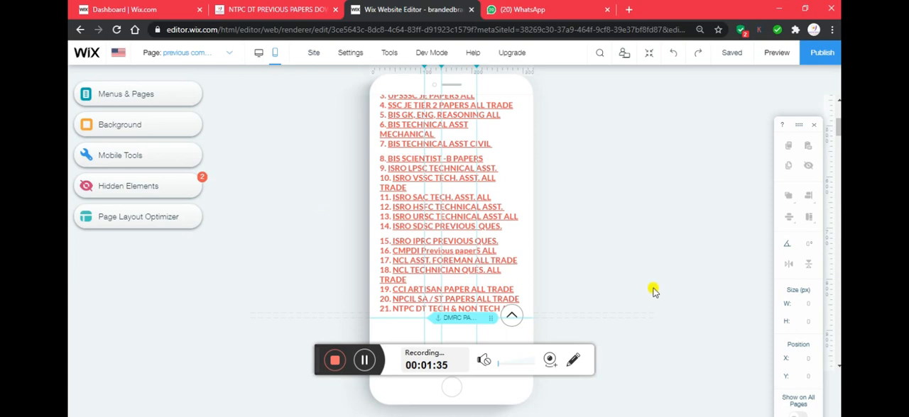
click(572, 365)
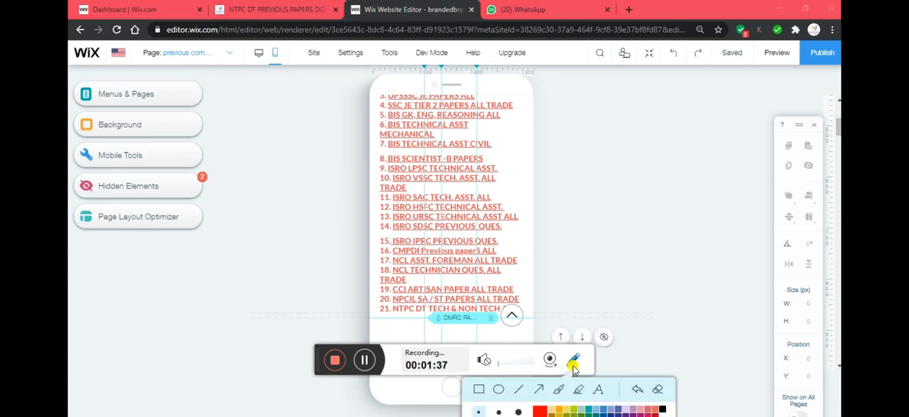
click(559, 392)
mouse_move(574, 263)
mouse_down()
mouse_move(600, 288)
mouse_move(603, 279)
mouse_move(621, 284)
mouse_move(641, 237)
mouse_move(627, 260)
mouse_move(664, 259)
mouse_move(658, 270)
mouse_up()
mouse_move(589, 320)
mouse_down()
mouse_move(695, 263)
mouse_move(607, 194)
mouse_move(544, 298)
mouse_move(582, 324)
mouse_up()
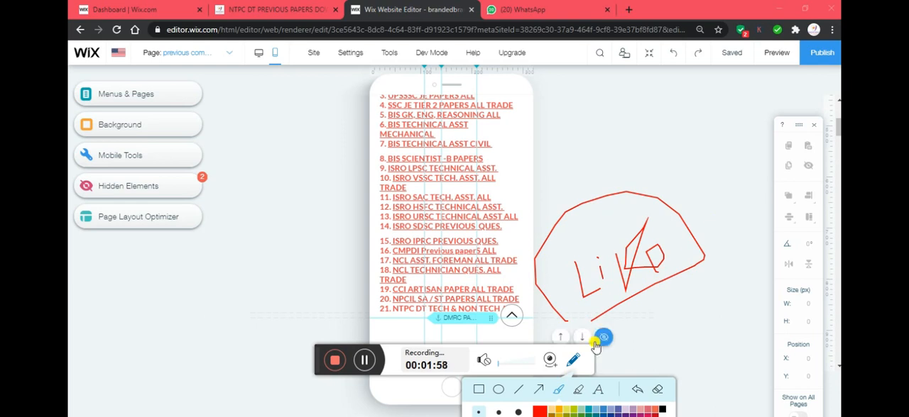
click(657, 390)
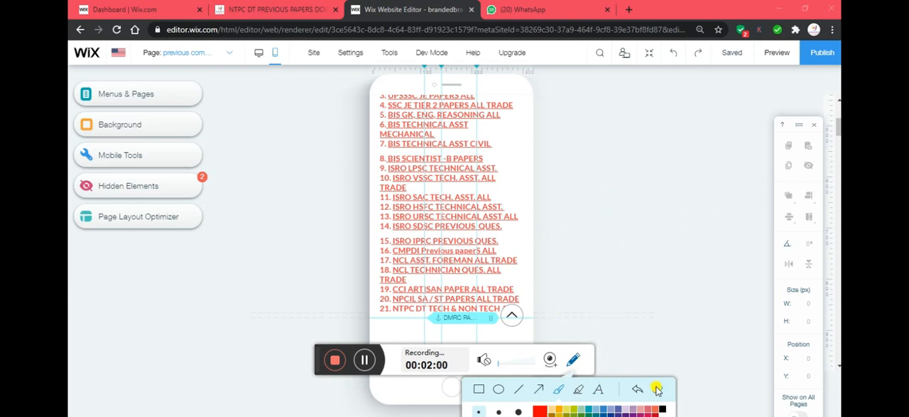
click(575, 362)
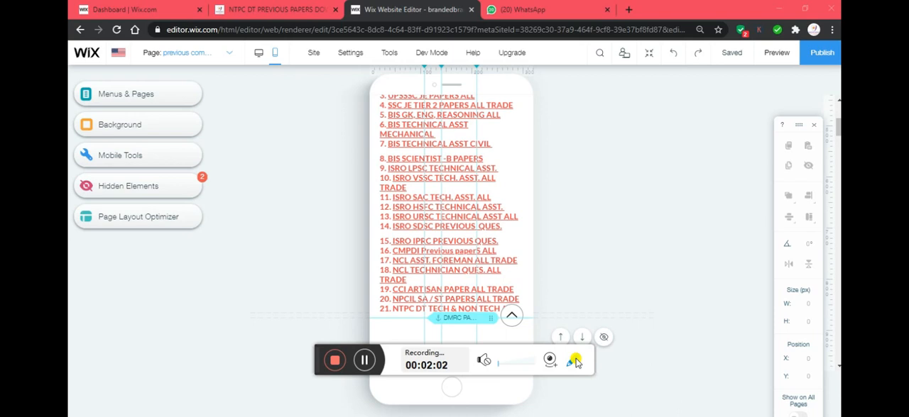